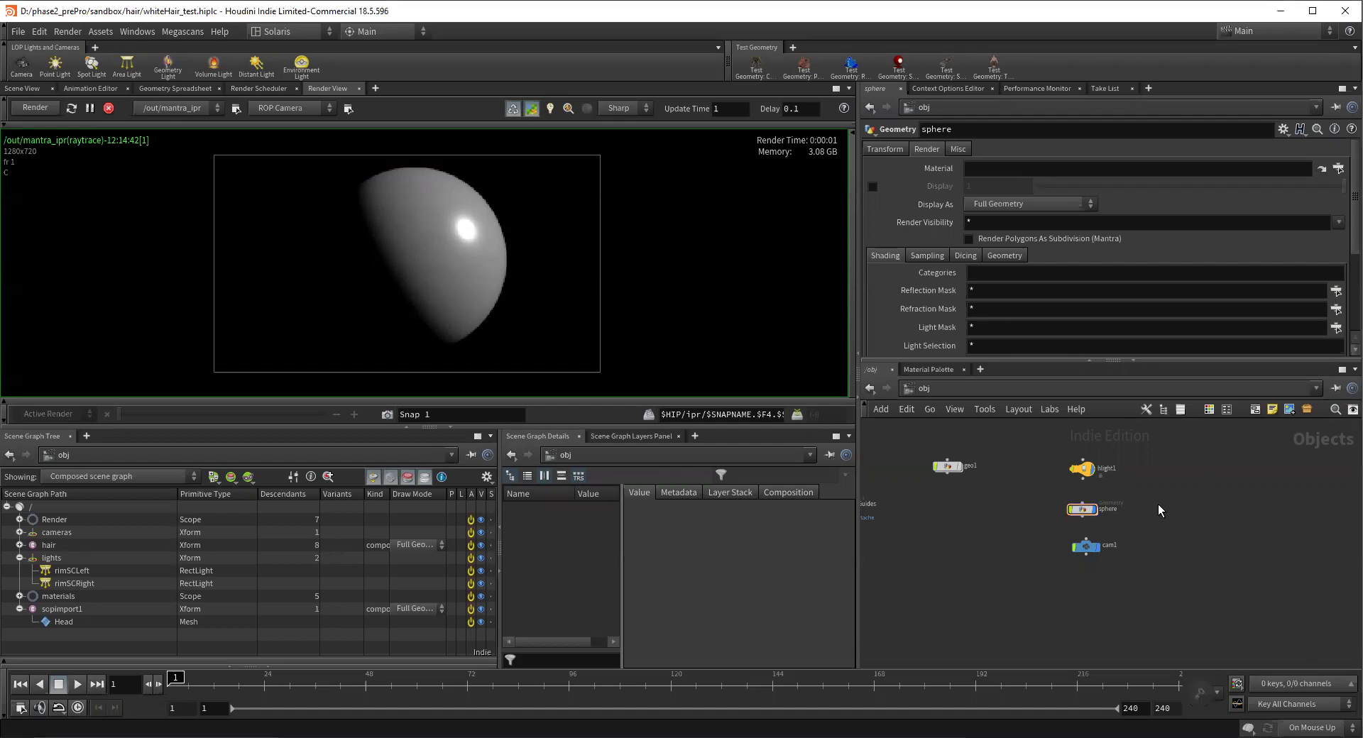
Step: Duplicate the sphere object, rename the copy 'grid', and step inside it
key(Tab)
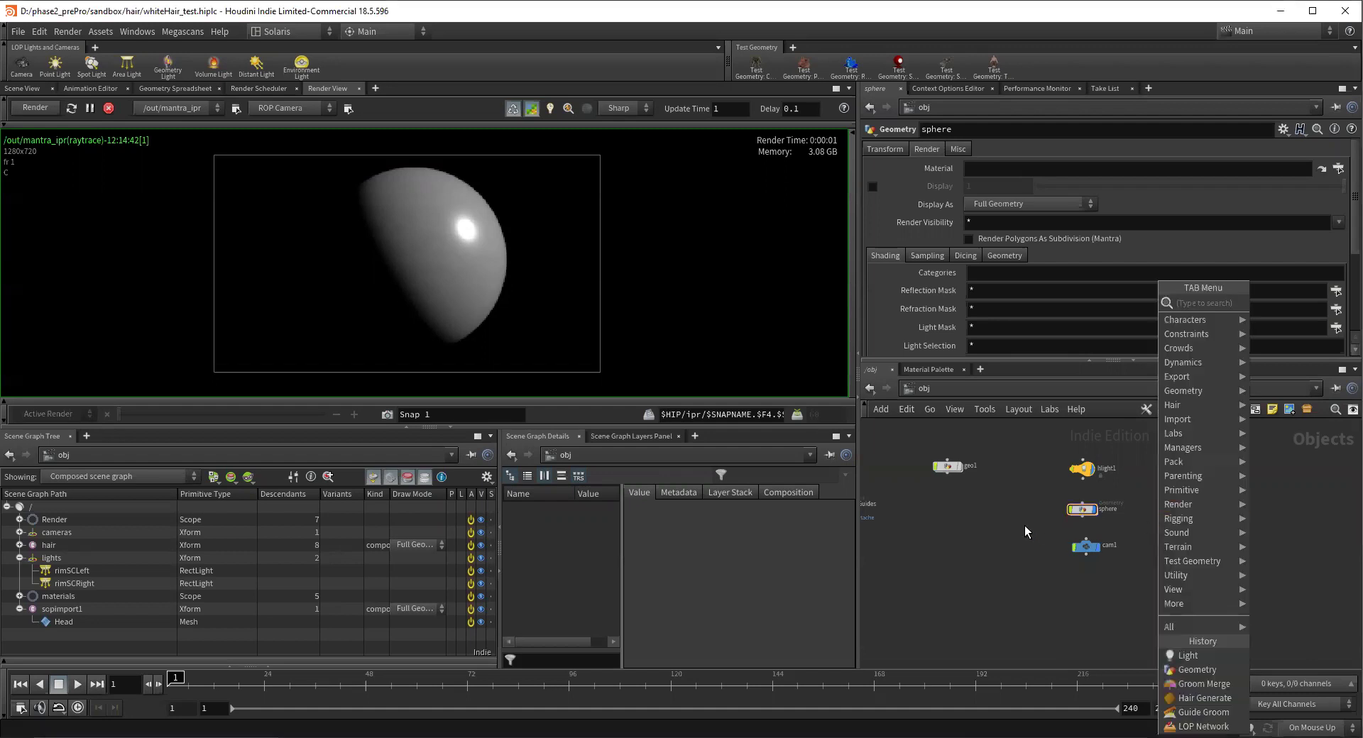
key(Escape)
key(ctrl+c)
key(ctrl+v)
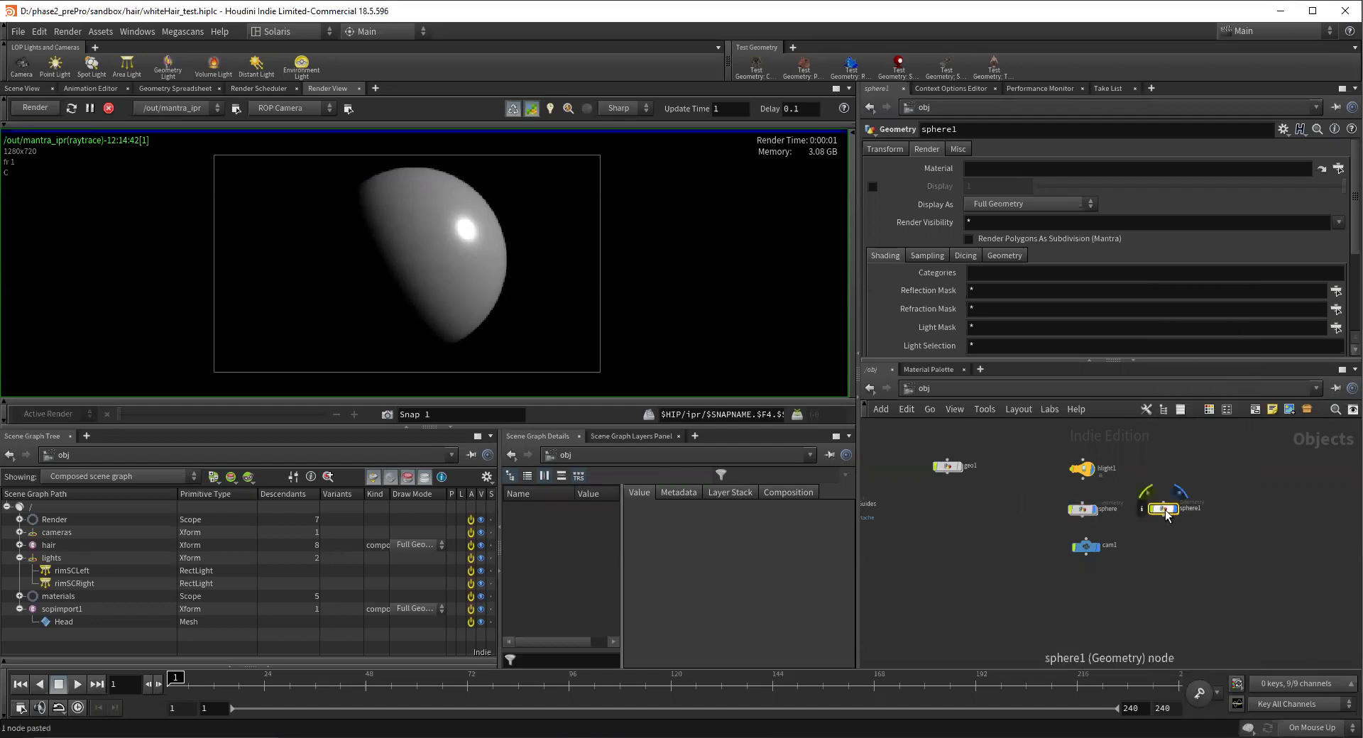
drag(1165, 510, 1166, 513)
double_click(1184, 512)
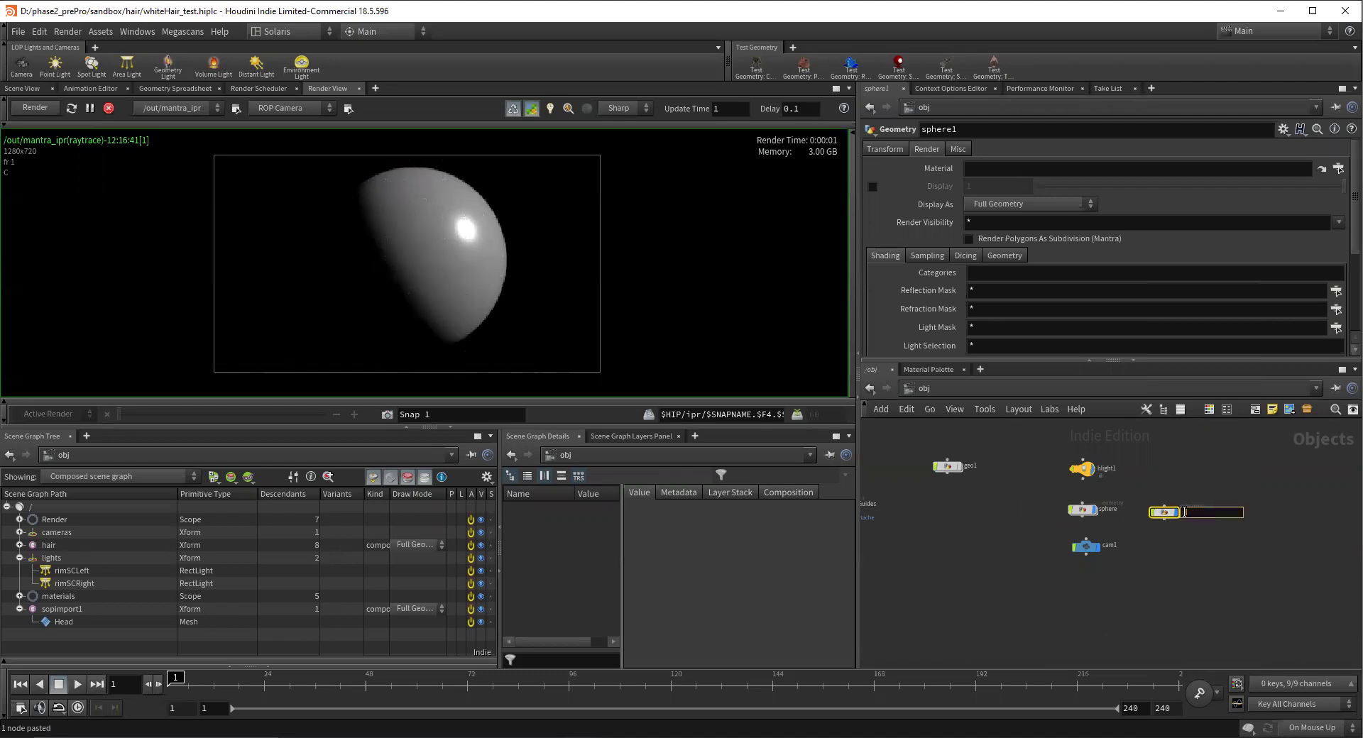
text(grid)
key(Return)
key(Return)
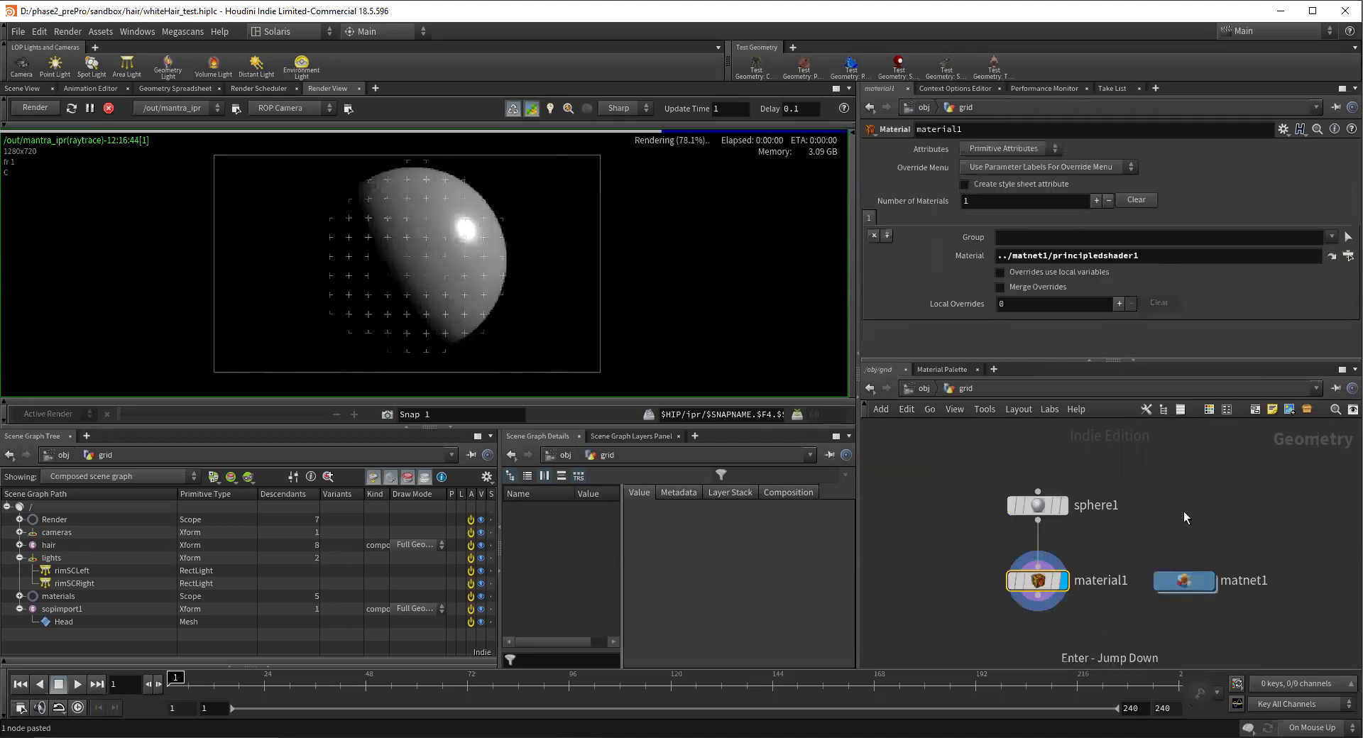
Step: Add a Grid node, wire grid1 into material1, and delete the old sphere1 node
key(Tab)
text(grid)
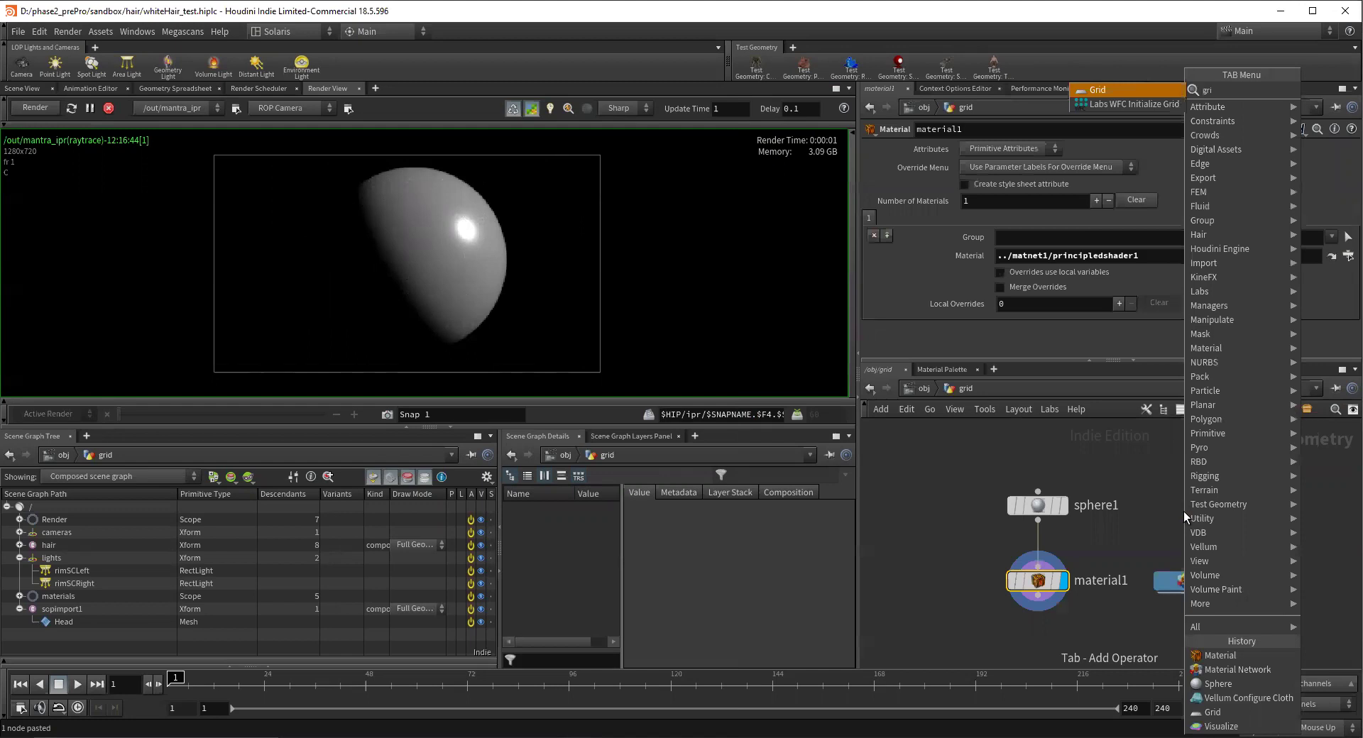
key(Return)
drag(1184, 523, 1038, 565)
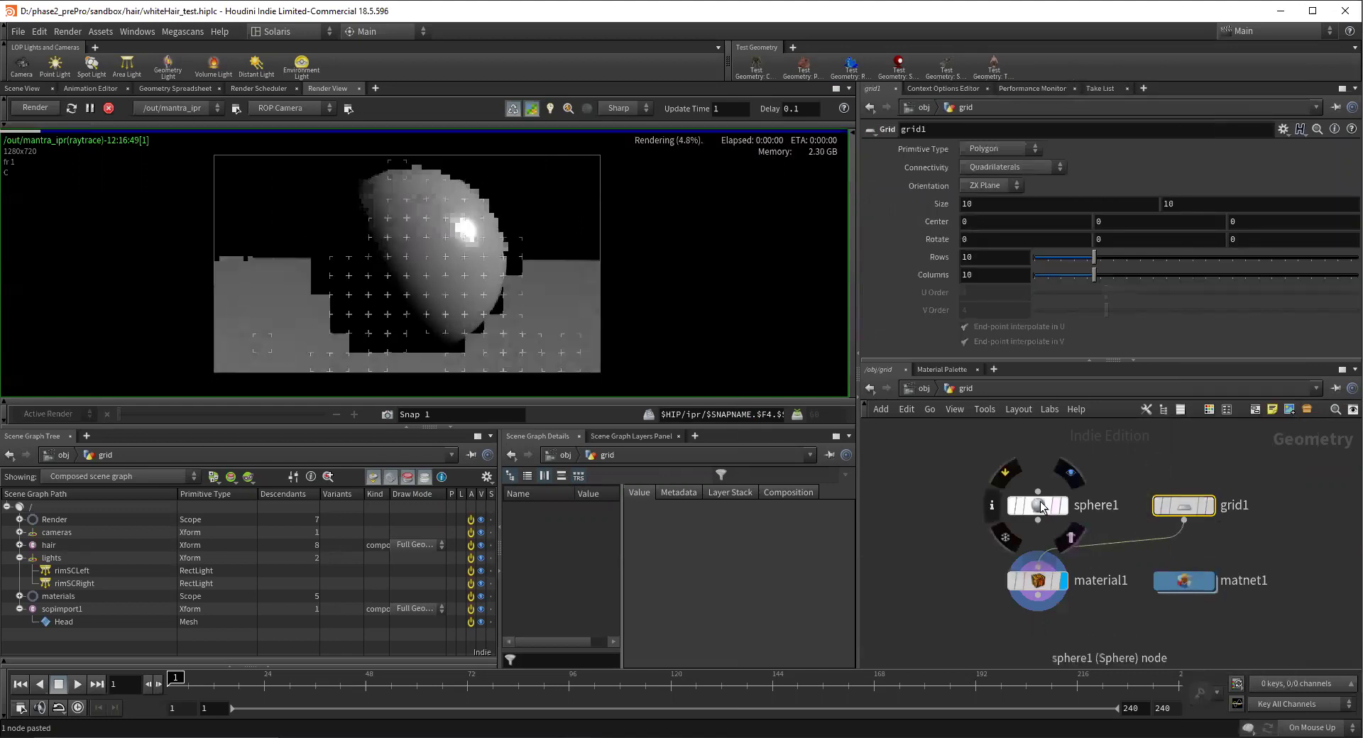
drag(1038, 505, 1048, 485)
click(1046, 484)
key(Delete)
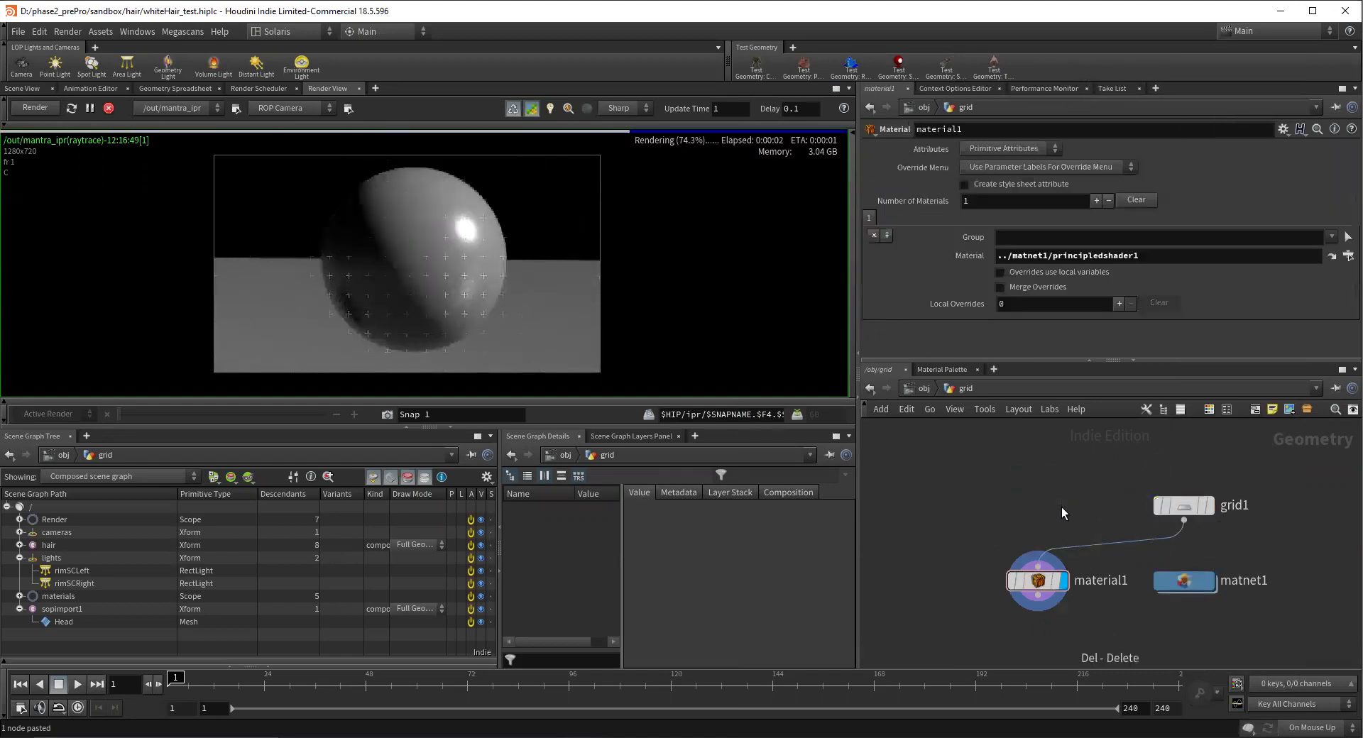
drag(1173, 506, 1020, 510)
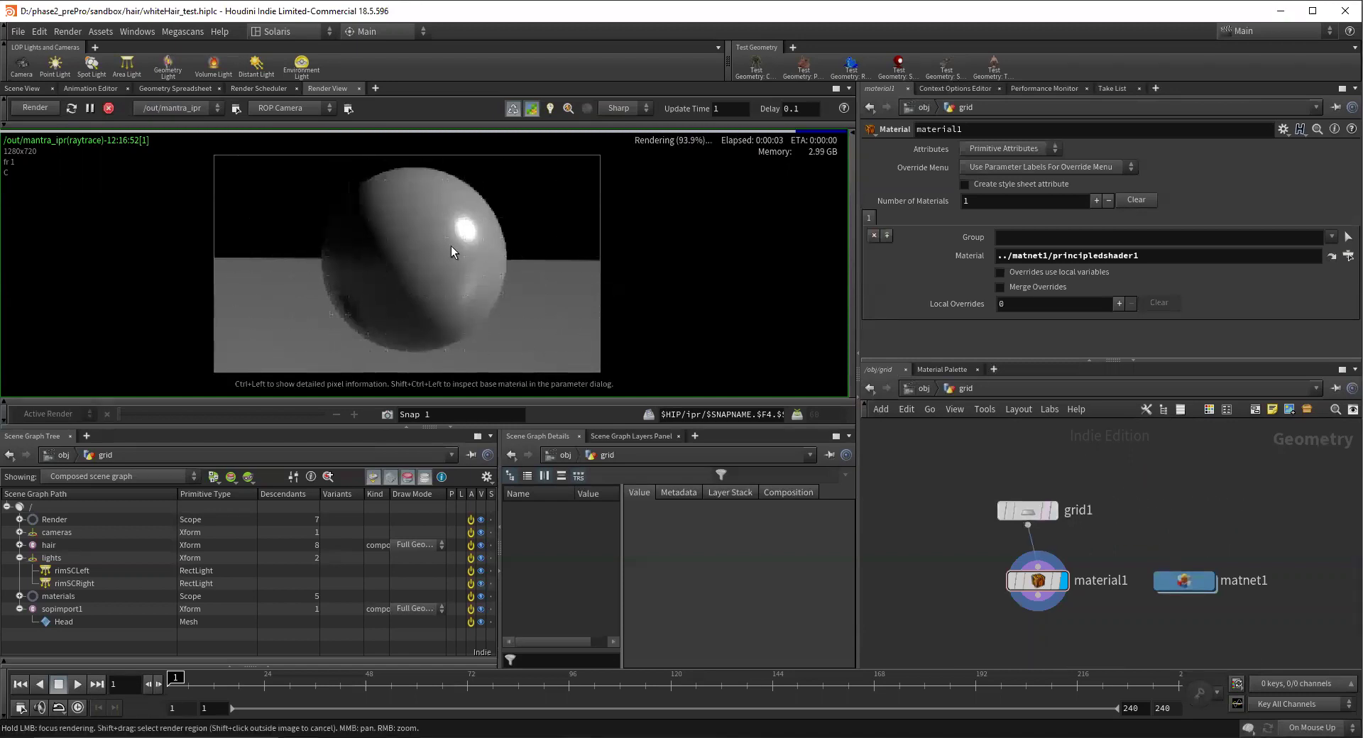
Step: Return to the object level and select the hlight1 light
click(920, 388)
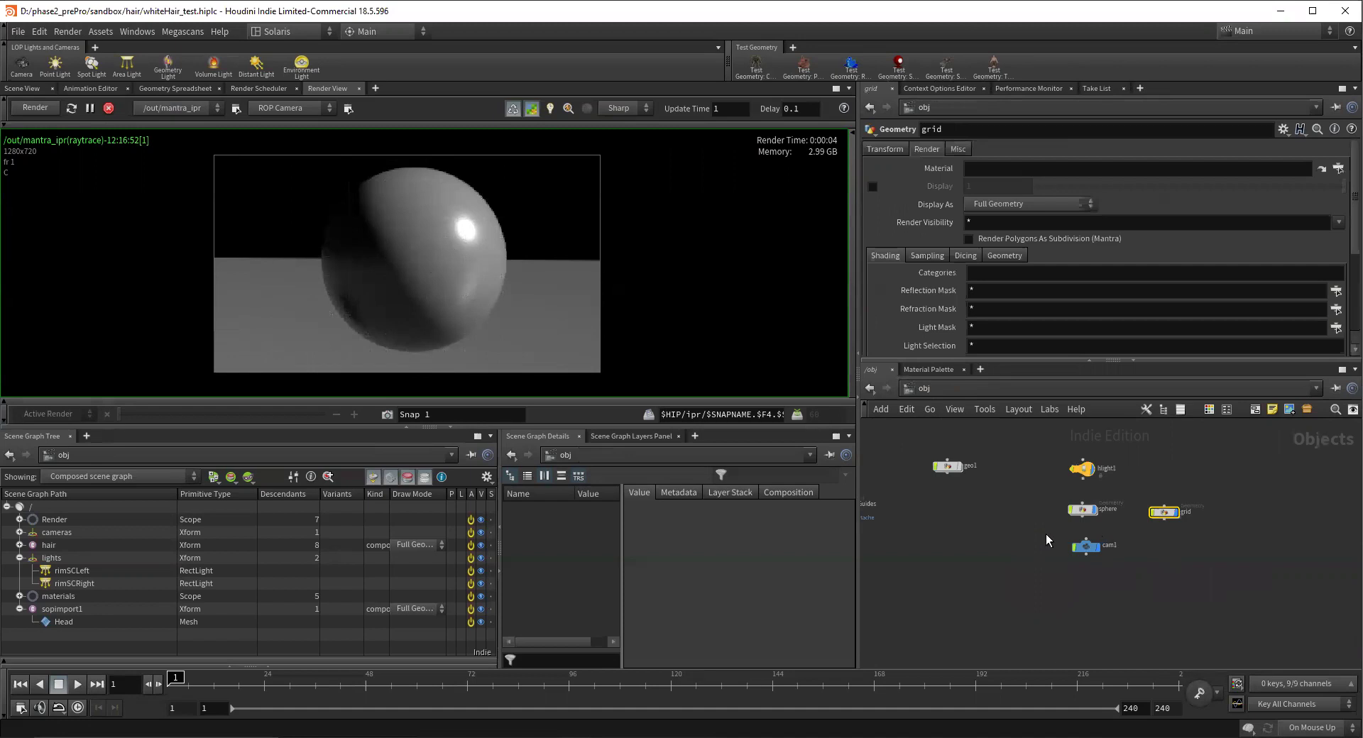
scroll(1036, 552, up, 3)
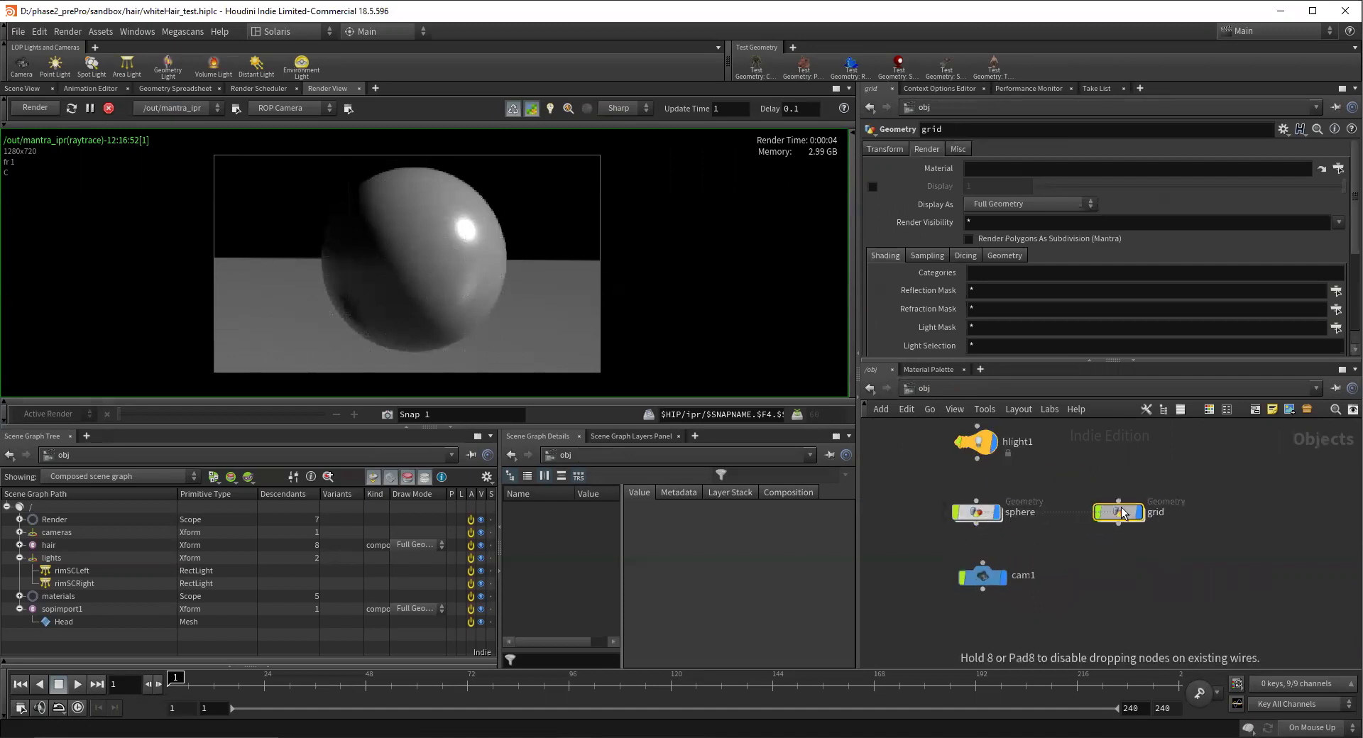
mouse_move(973, 446)
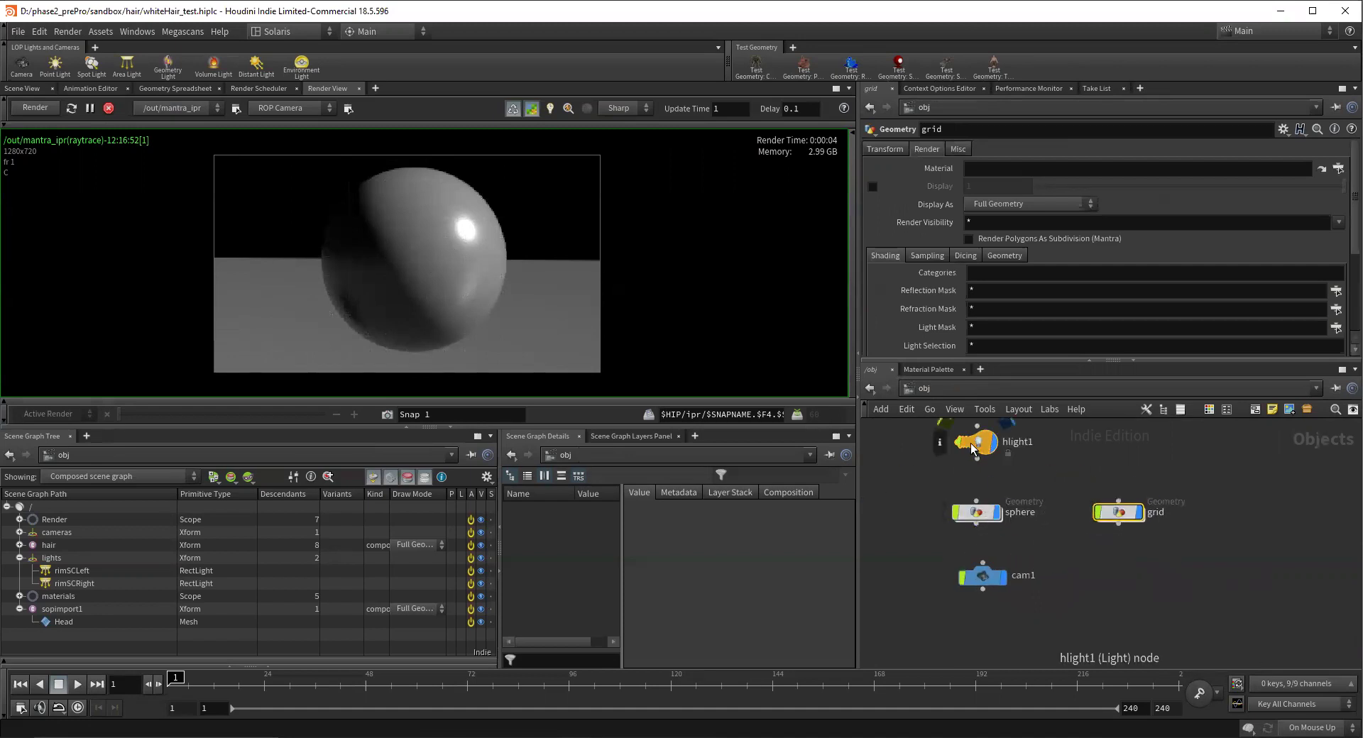
mouse_move(985, 578)
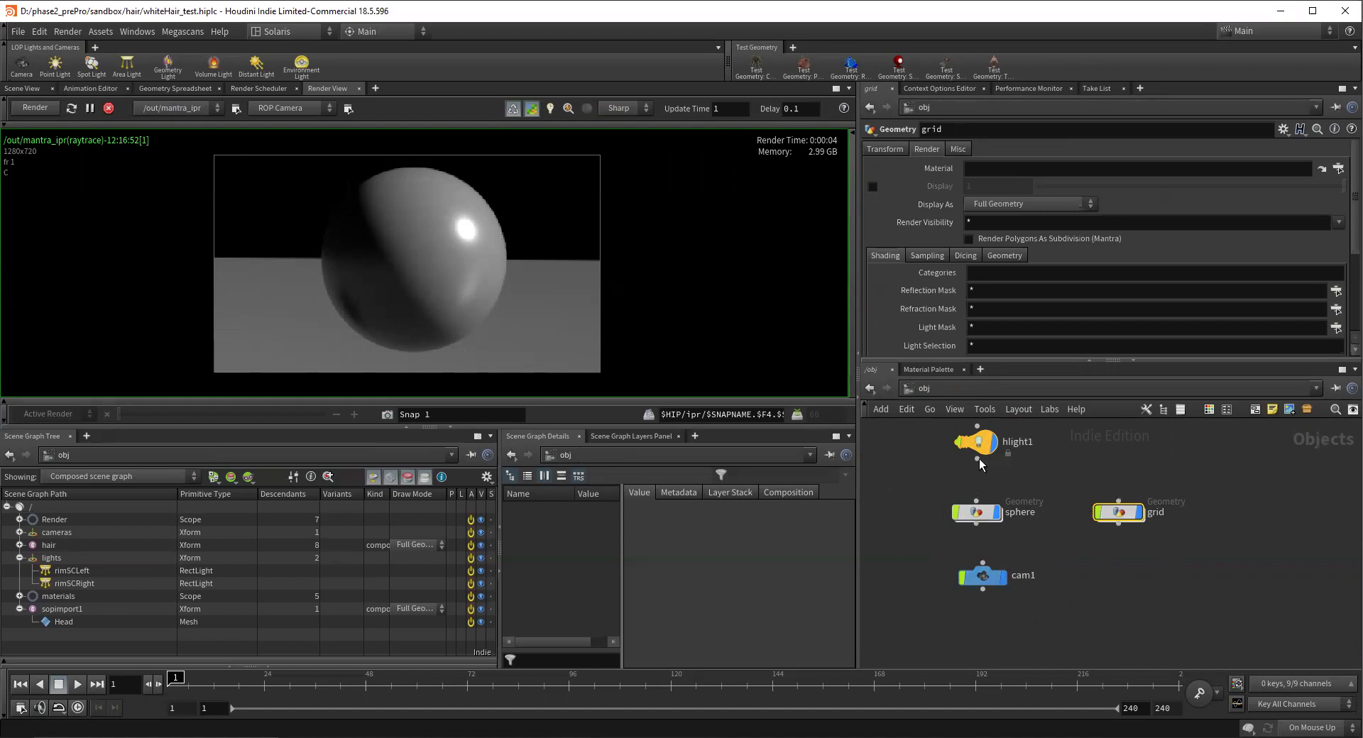
click(993, 445)
Step: Replace hlight1's contributions with one diffuse component, toggling it off and on to compare
click(877, 290)
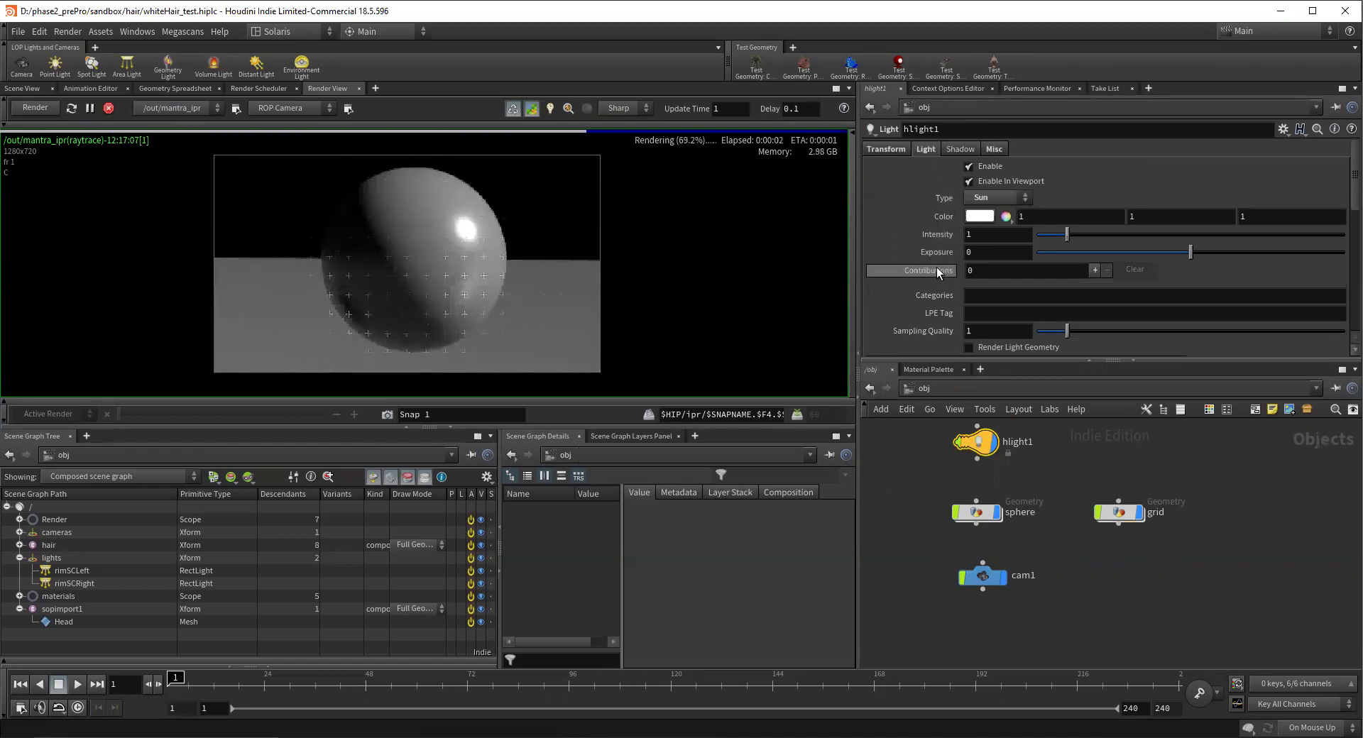
click(1095, 270)
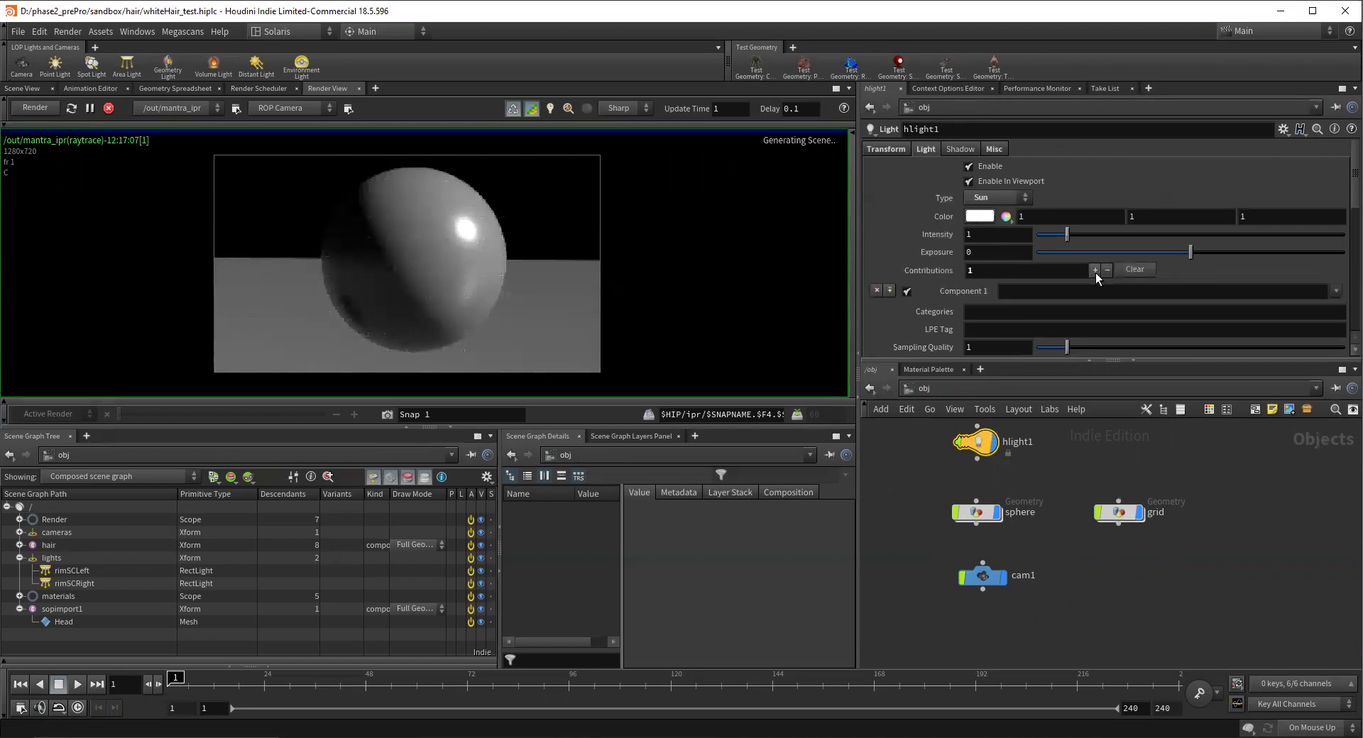
click(1335, 292)
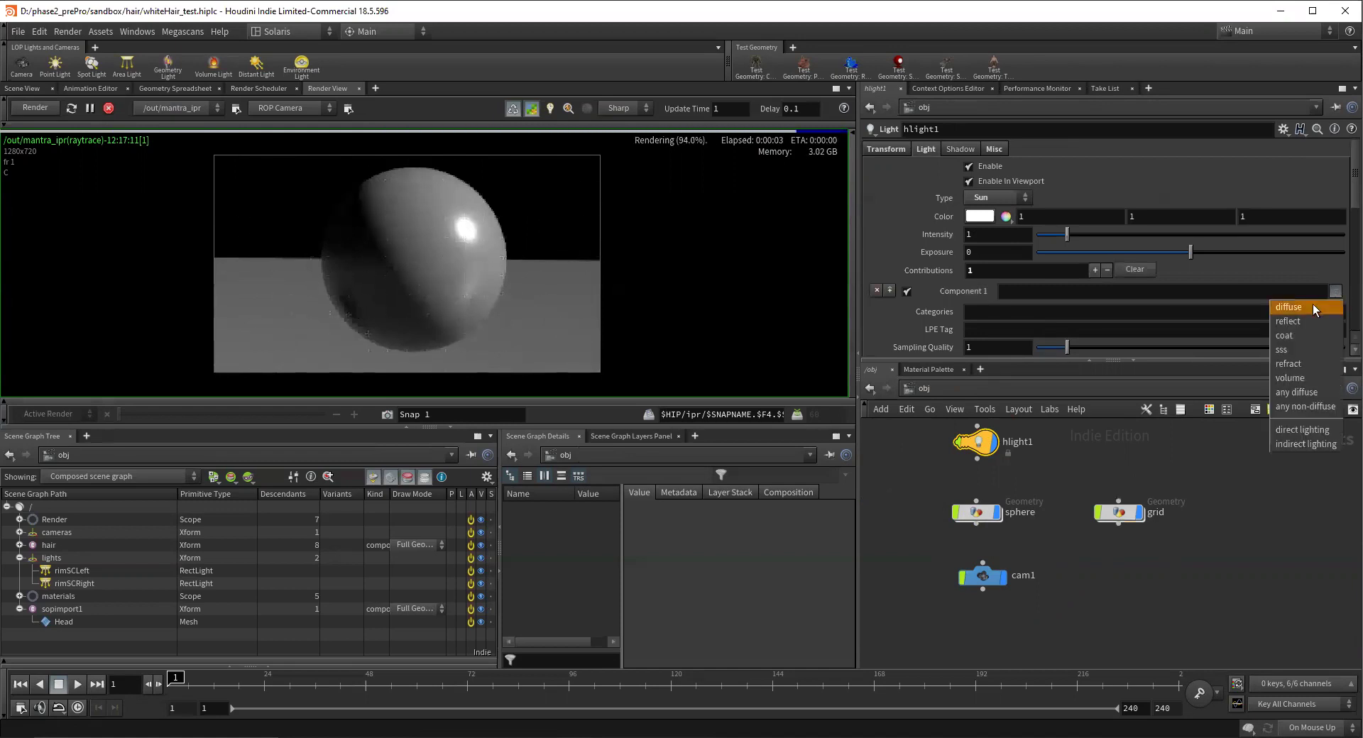
click(1313, 303)
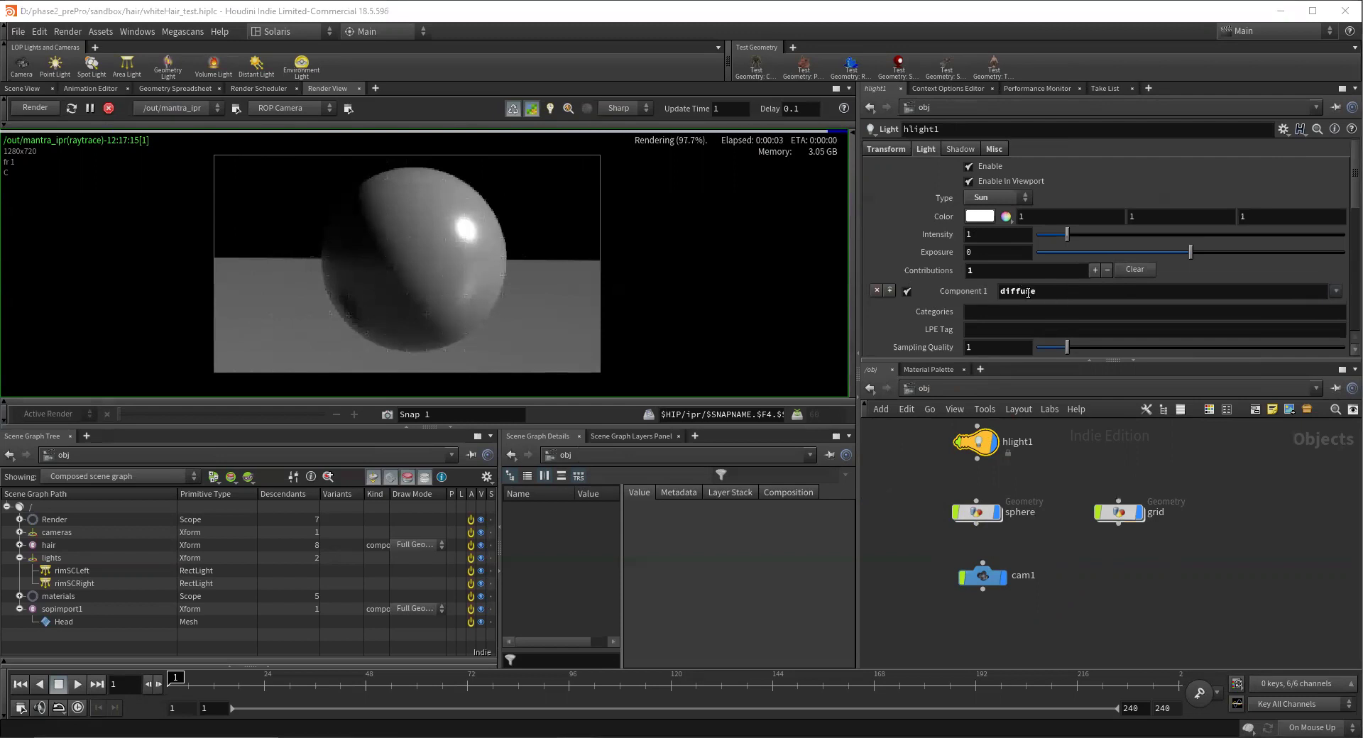
click(907, 291)
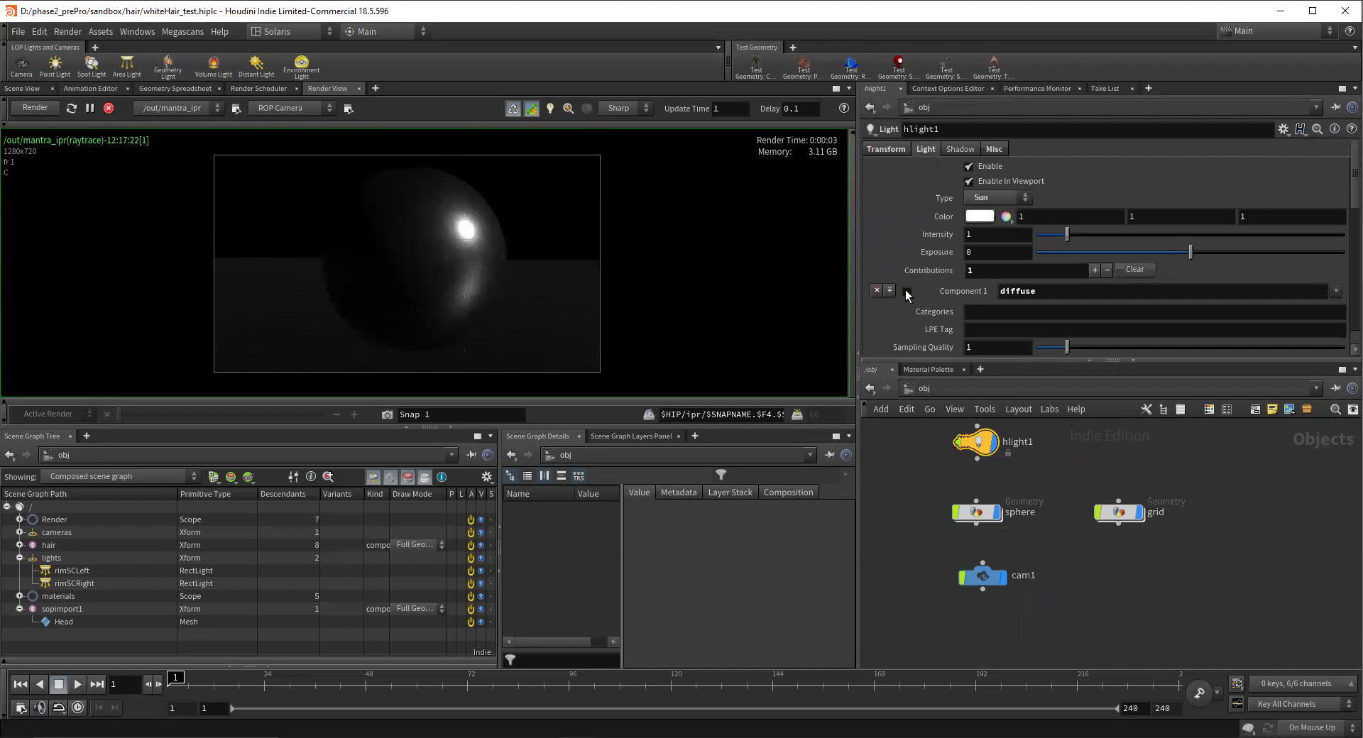
click(906, 291)
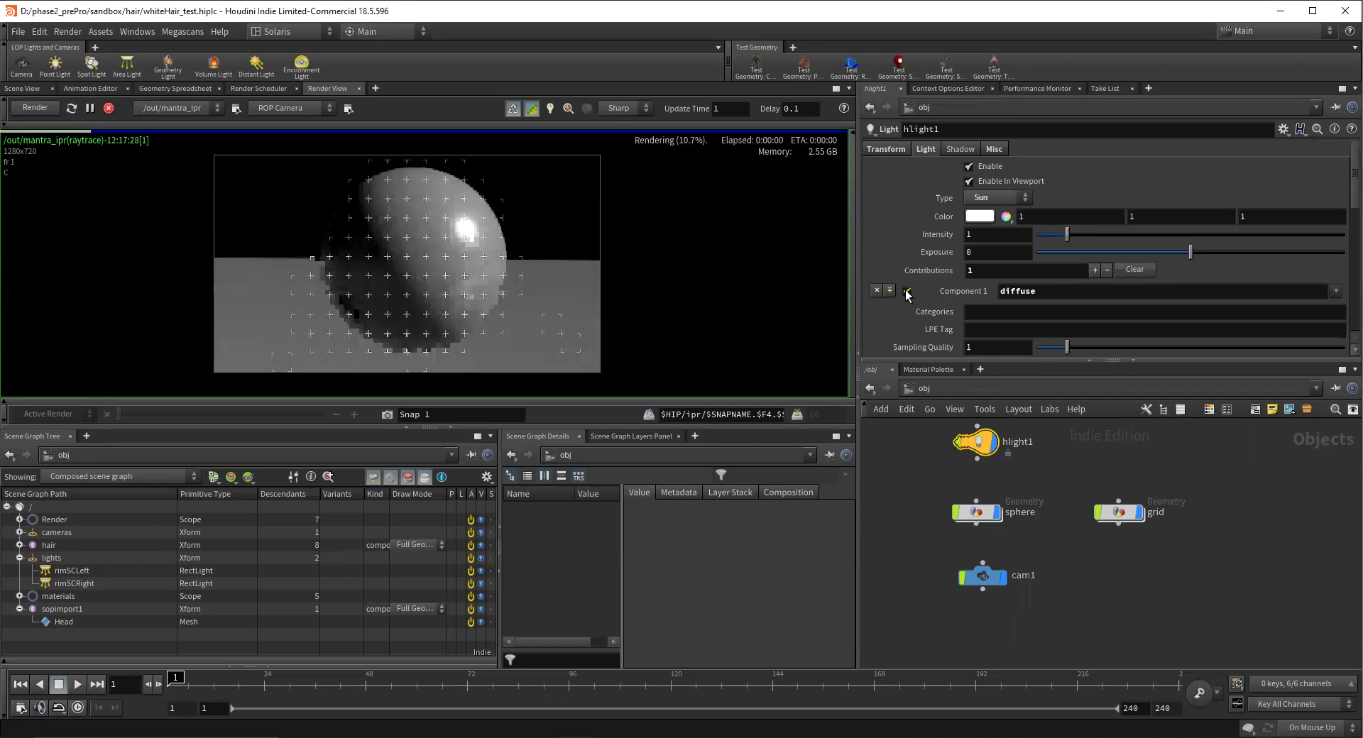
Step: Try volume and direct lighting as hlight1's Component 1, toggling the entry off and on
click(1335, 291)
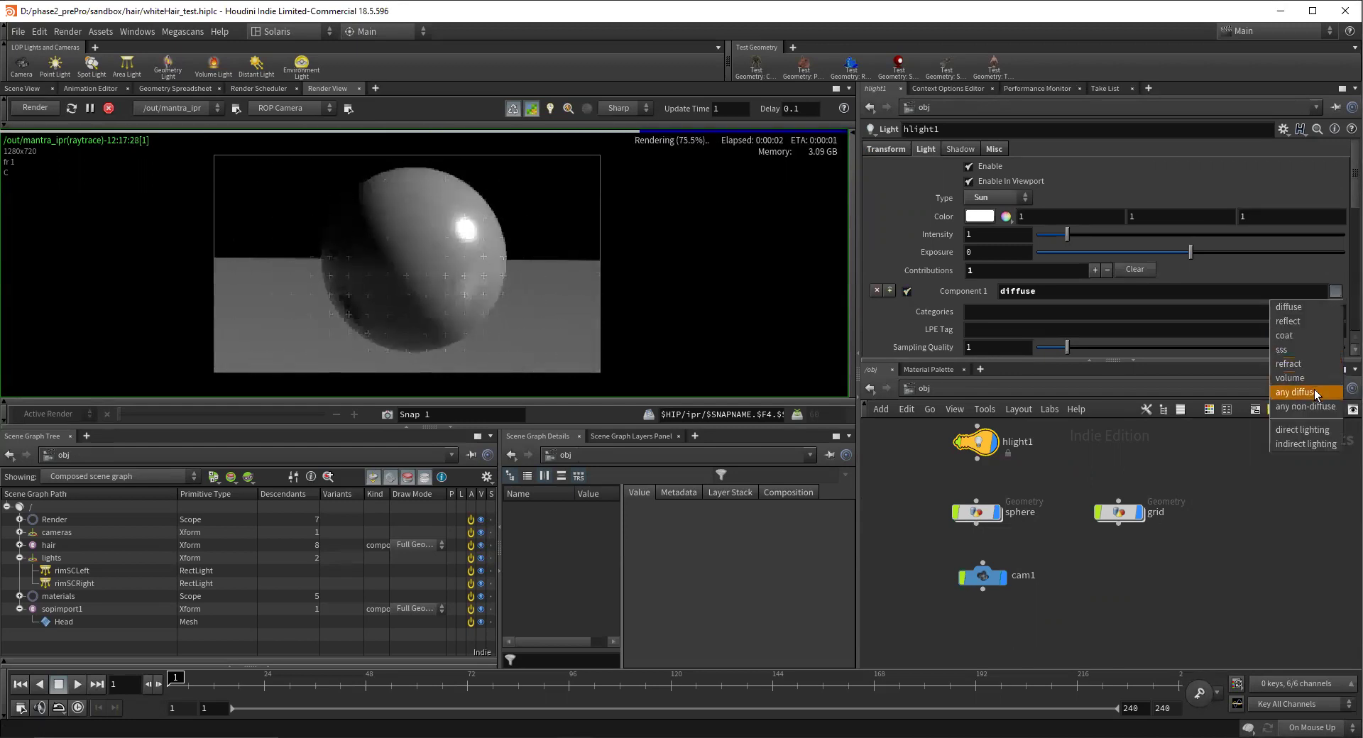
click(1290, 378)
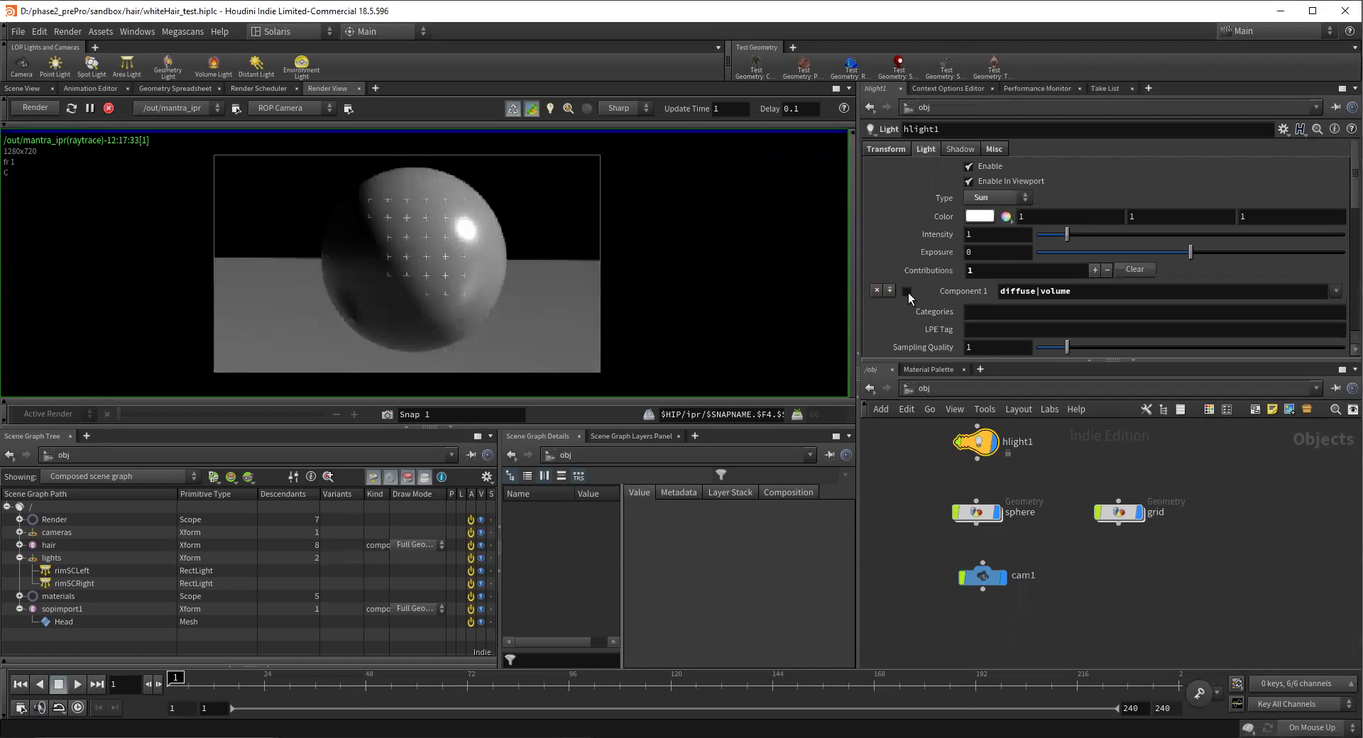
click(908, 291)
click(1335, 291)
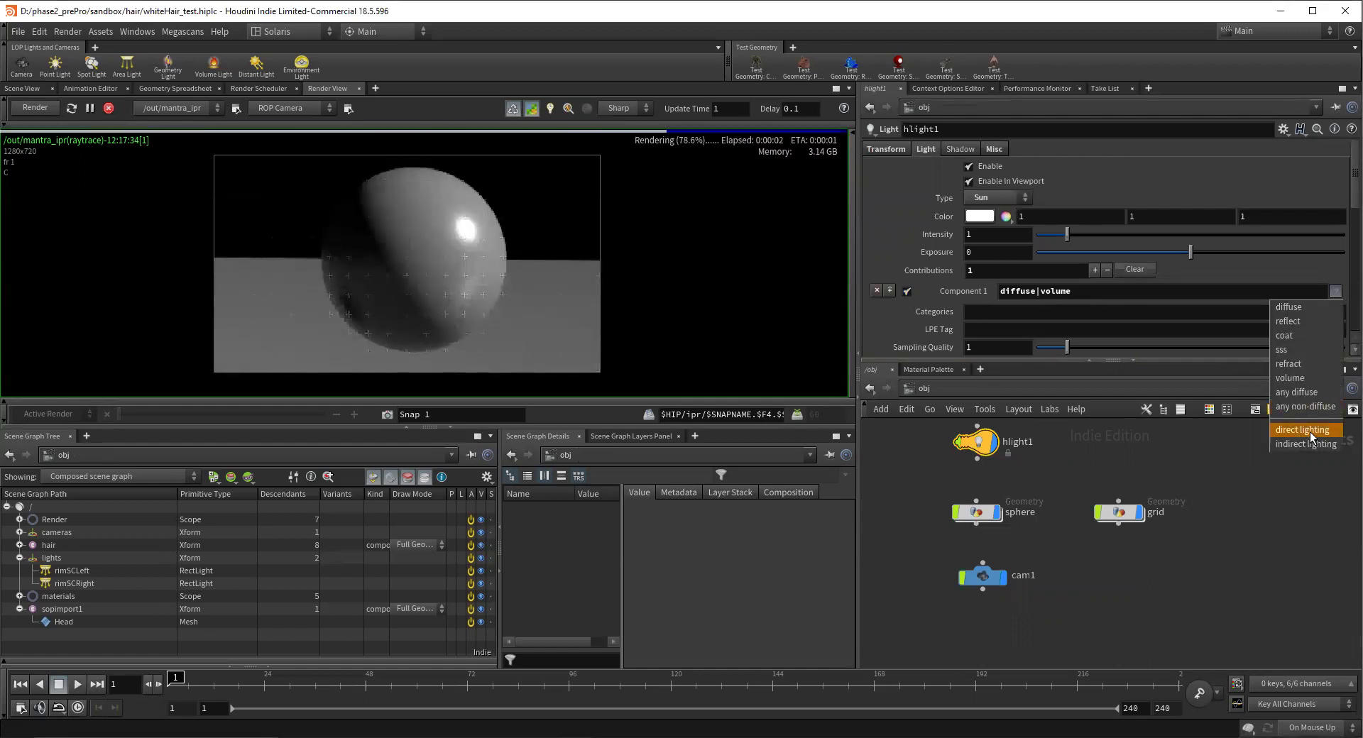
click(908, 291)
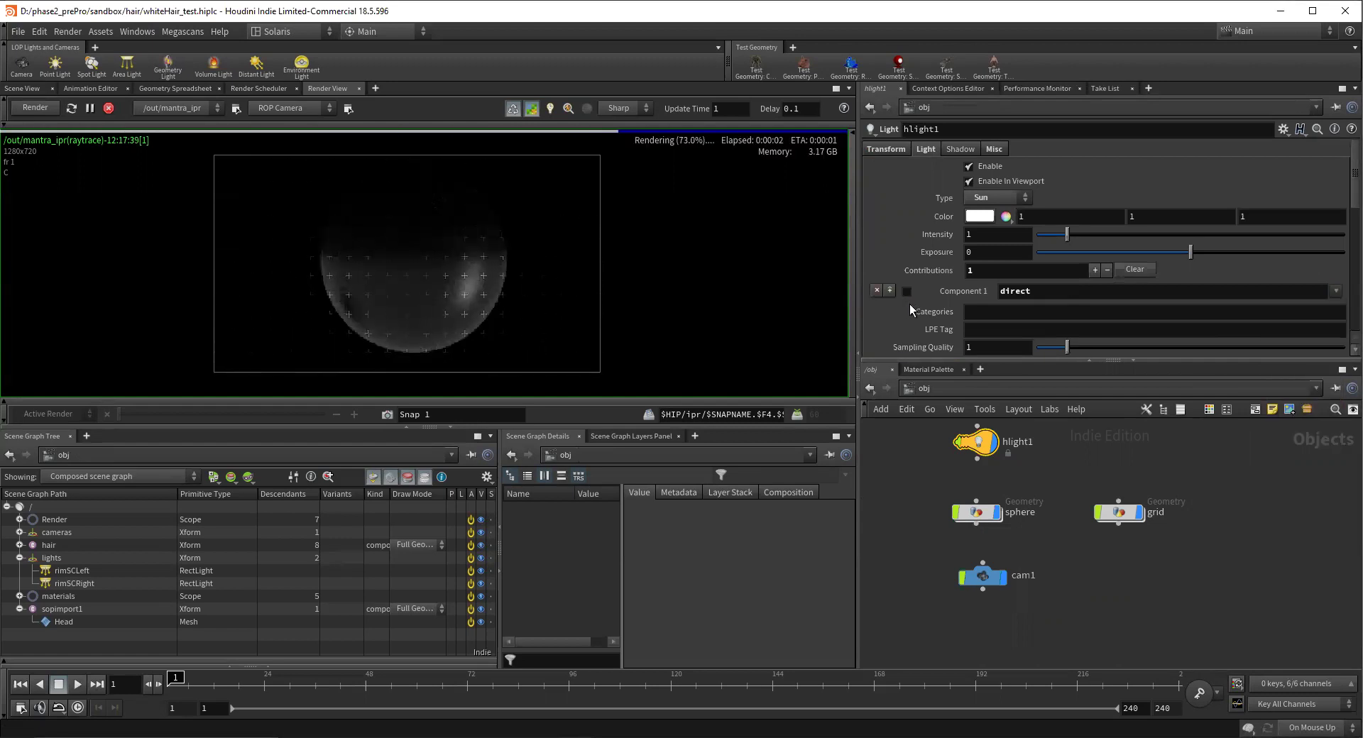
click(906, 292)
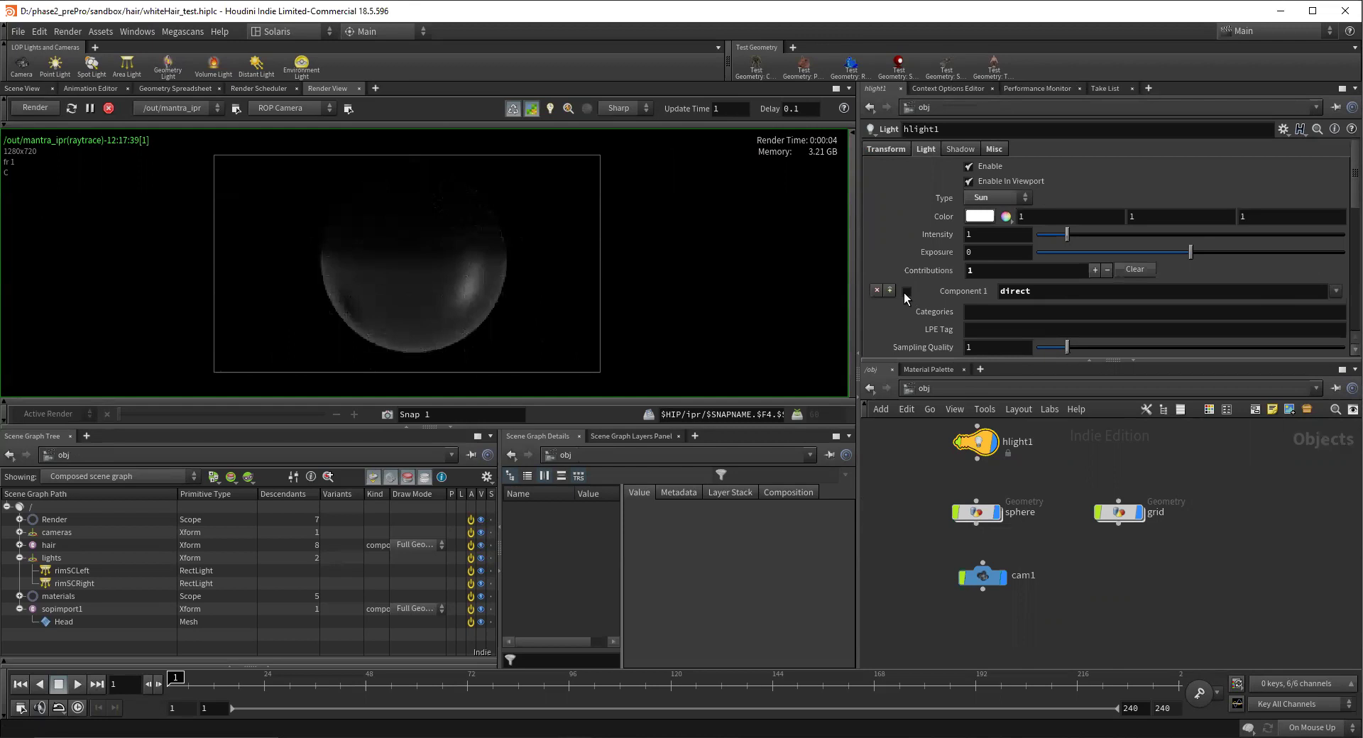
click(1335, 291)
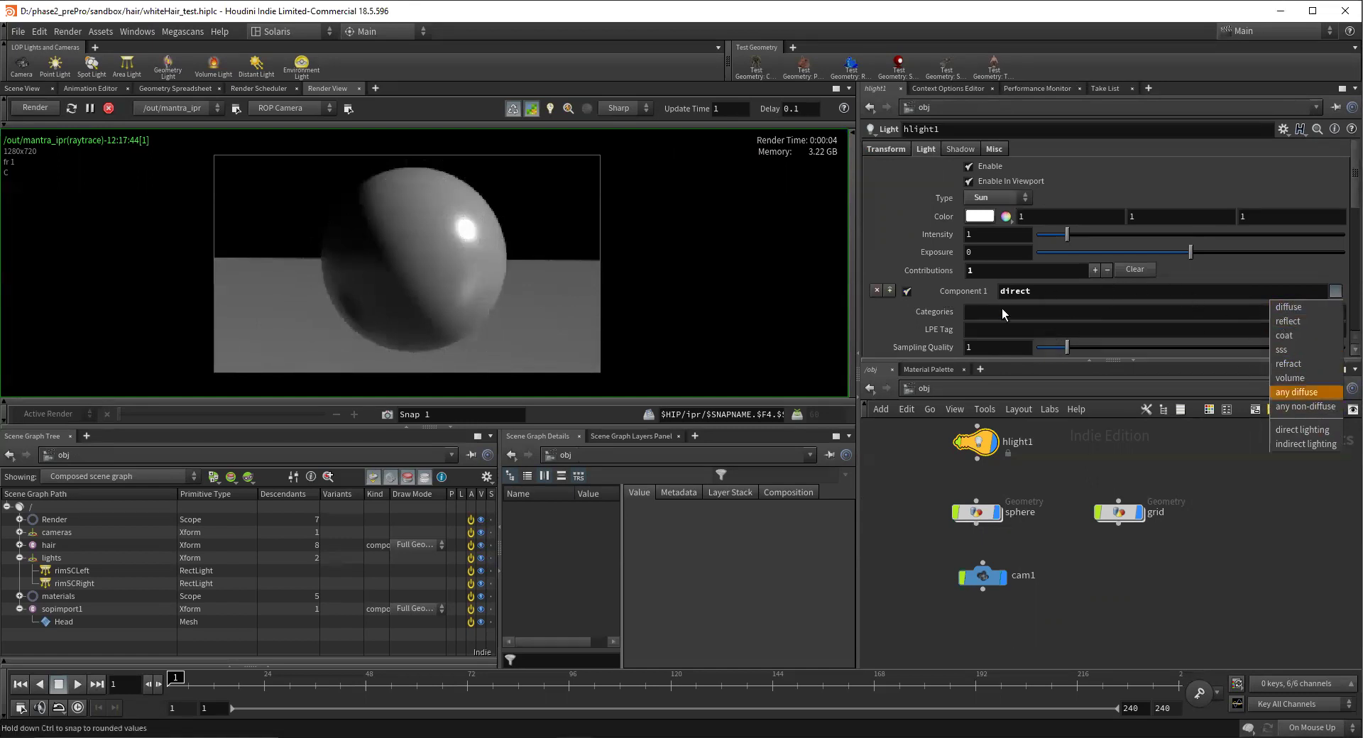
Step: Add two more contribution rows, then delete every row to clear the list to 0
click(1093, 269)
click(1093, 270)
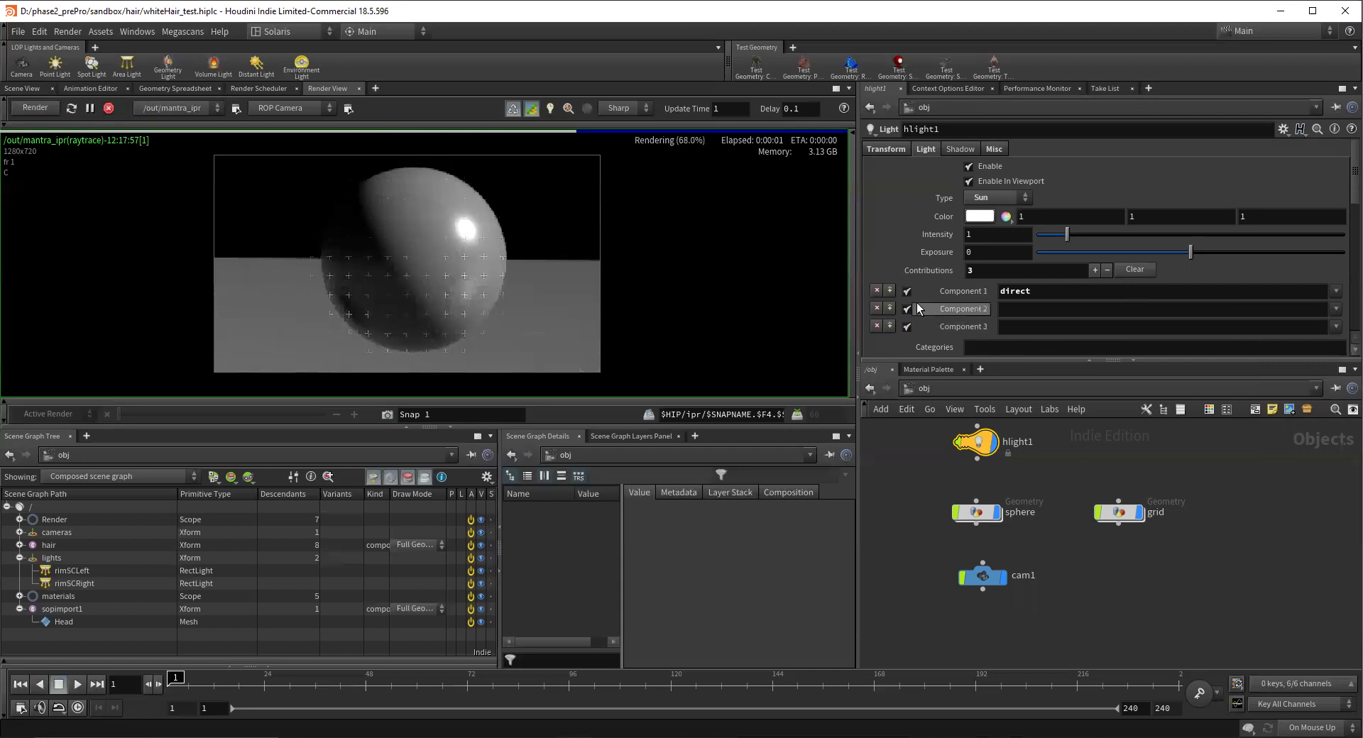
click(907, 327)
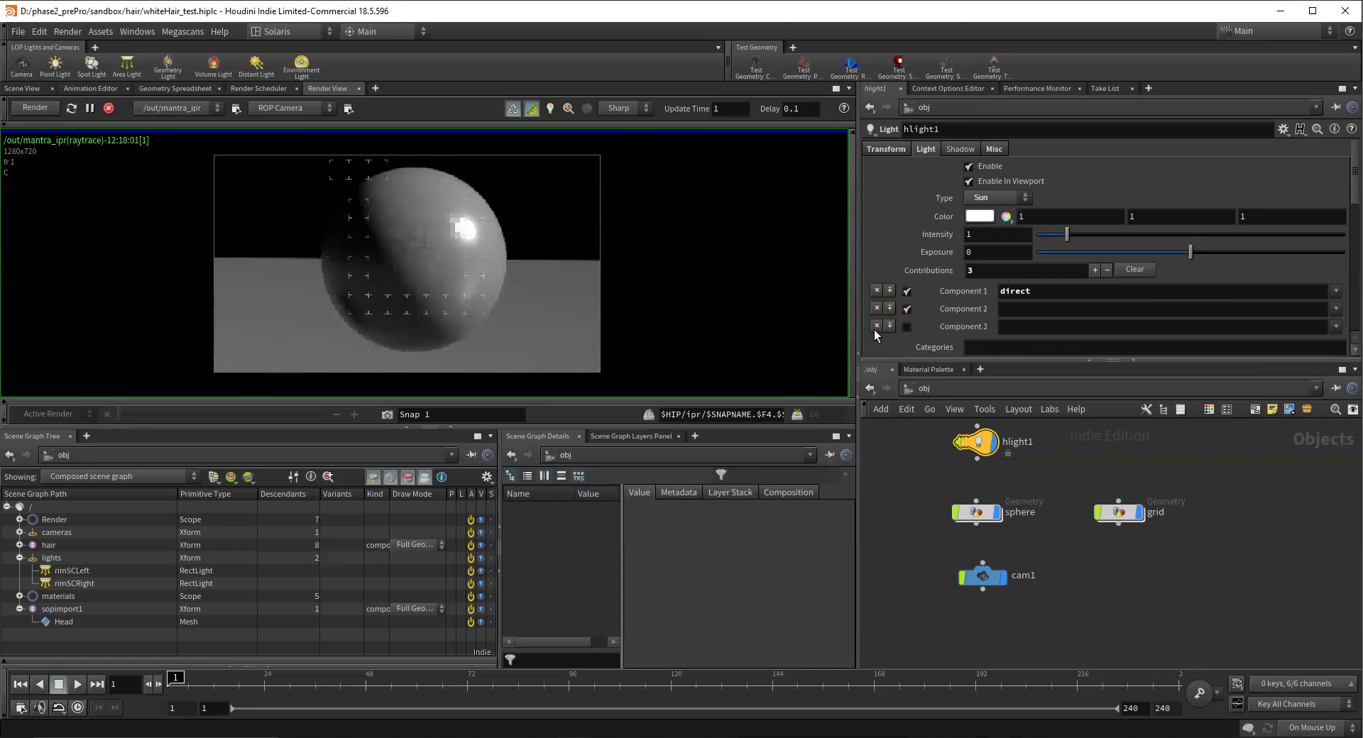
click(877, 326)
click(877, 308)
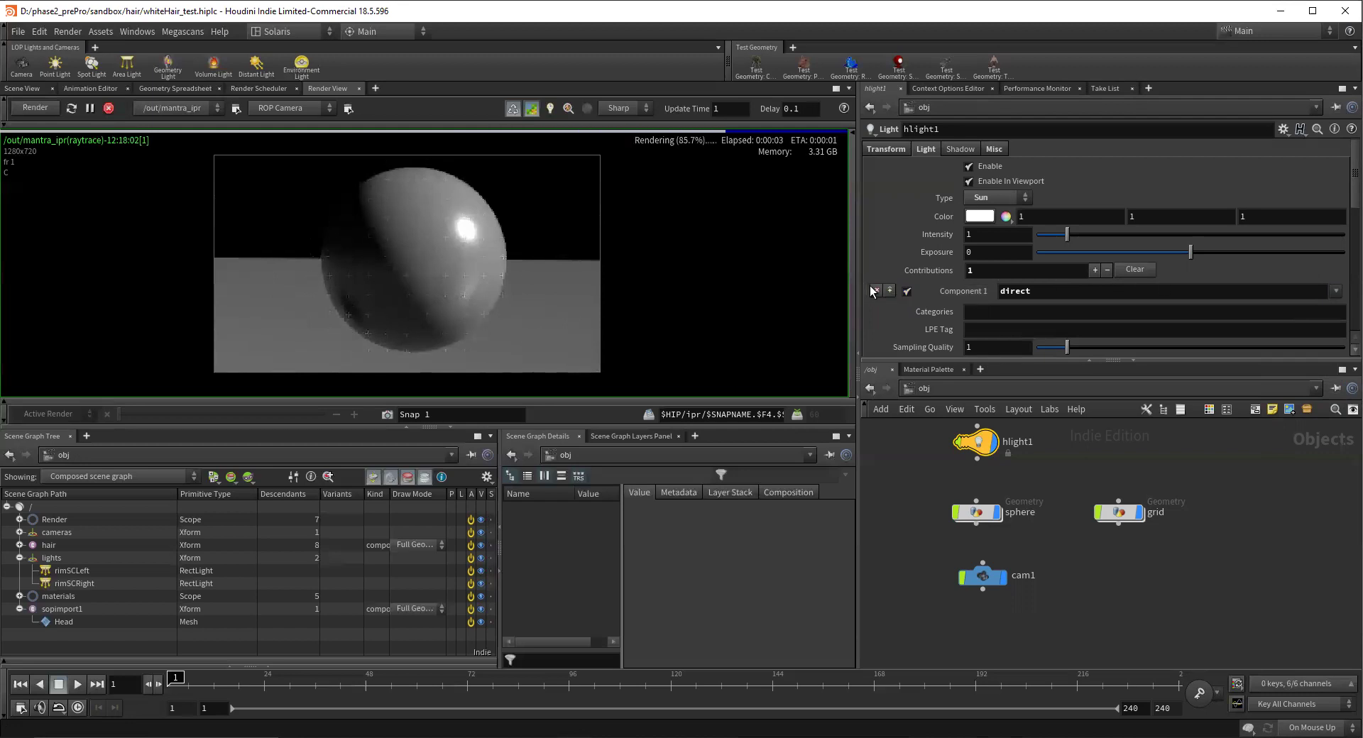
click(874, 290)
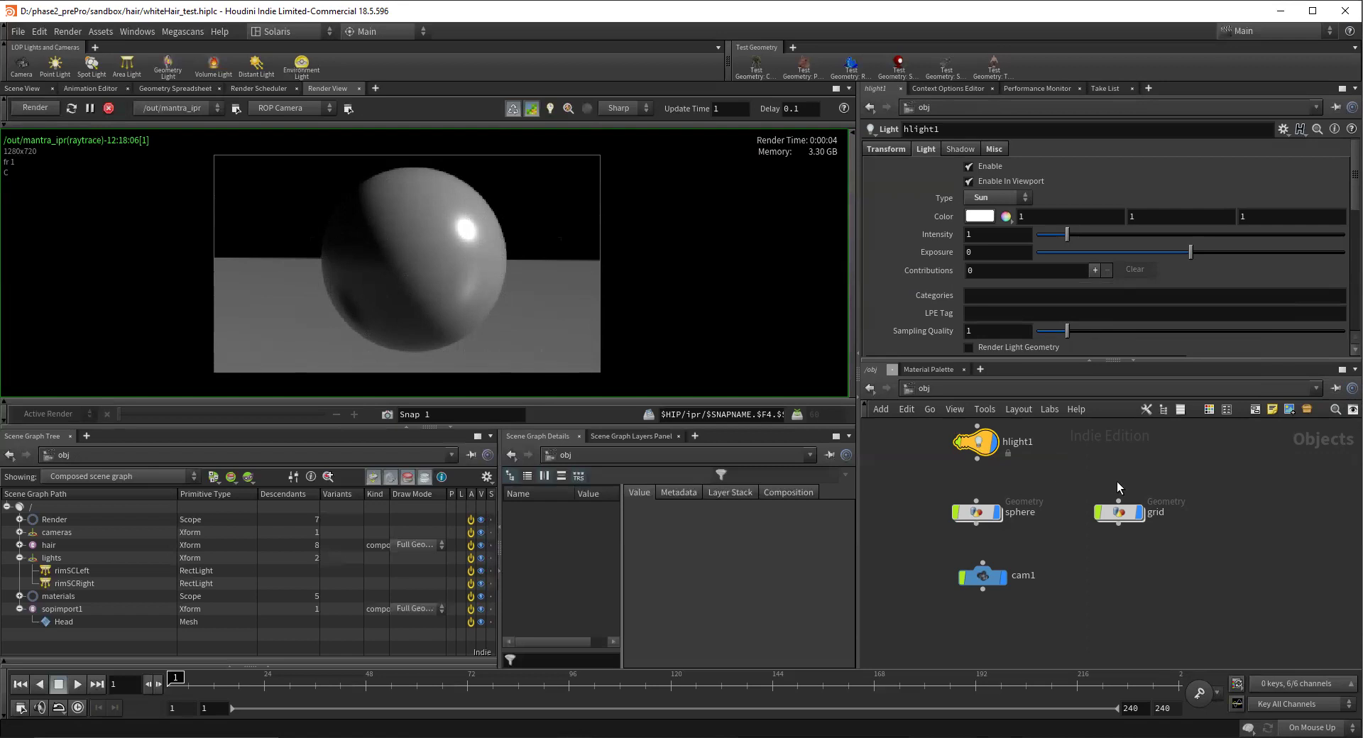
Step: Select the grid object and set its Render Visibility to primary rays only
click(1118, 513)
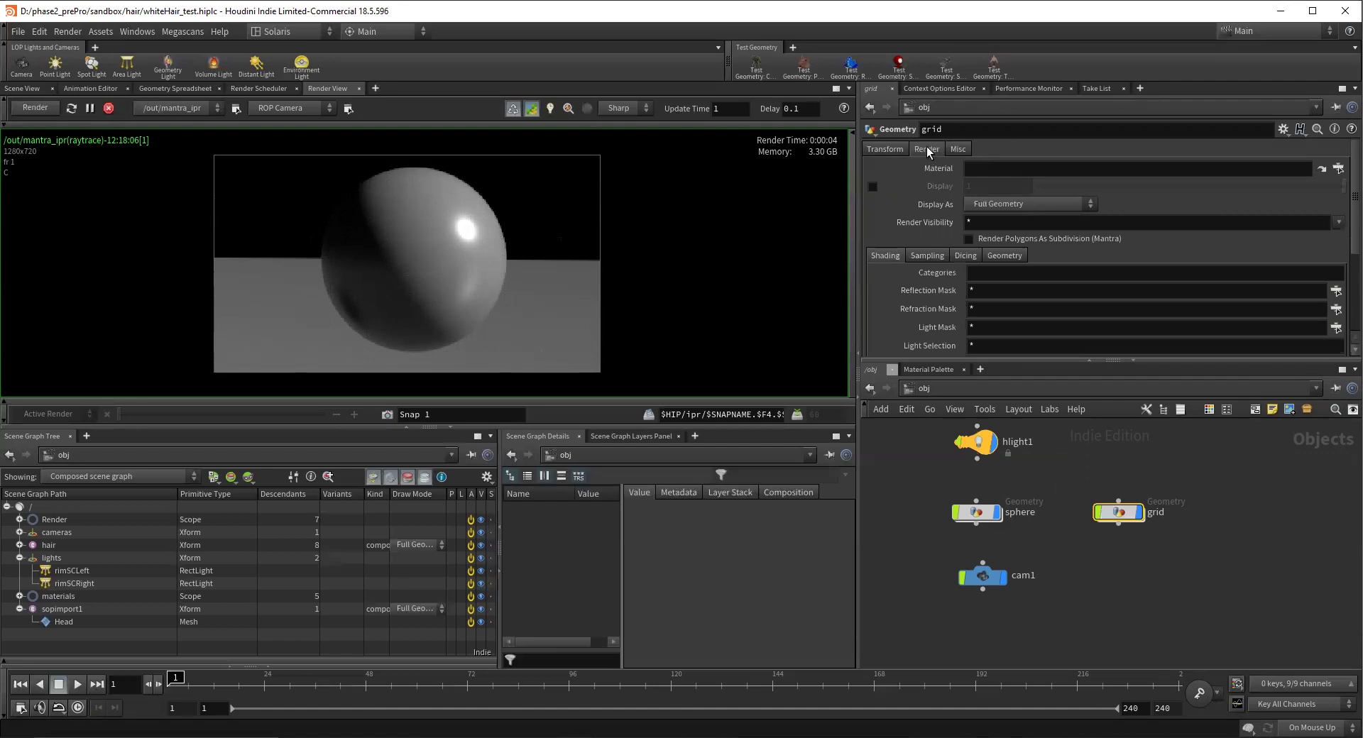
click(1338, 223)
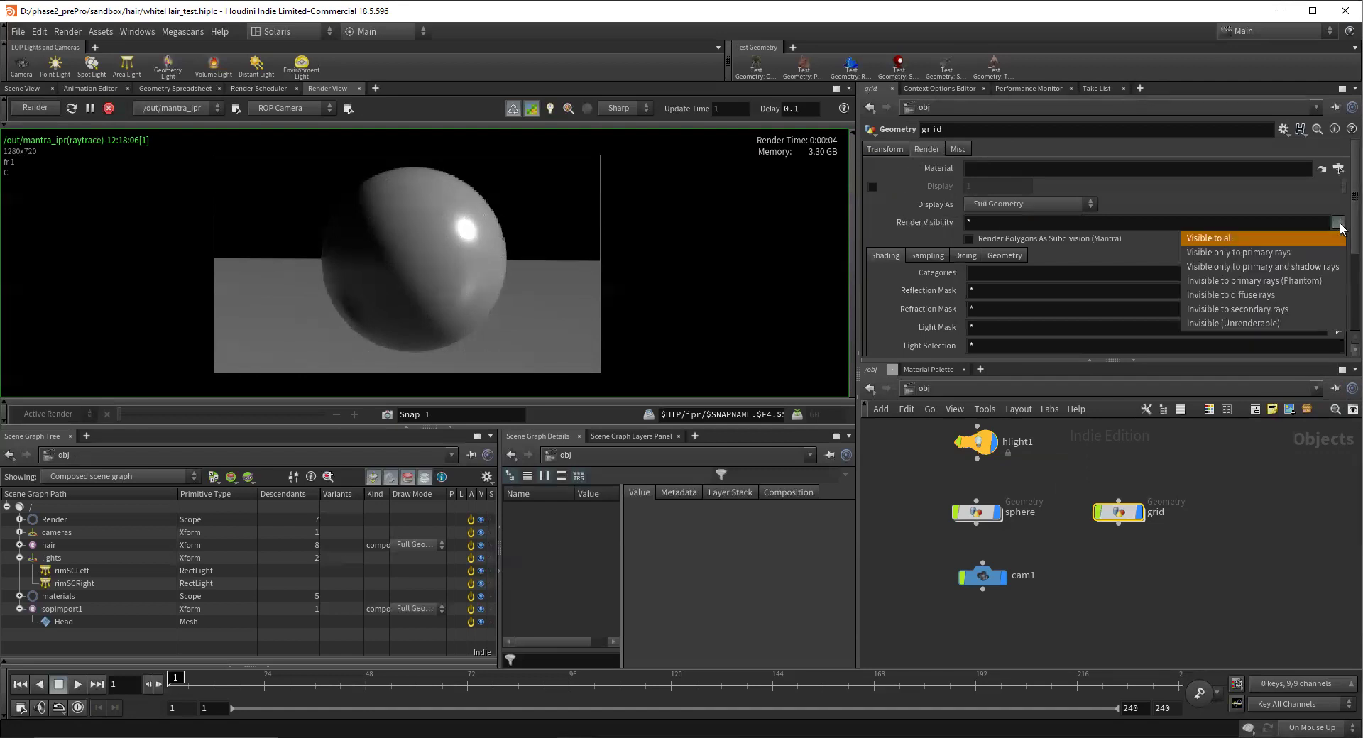
click(1233, 258)
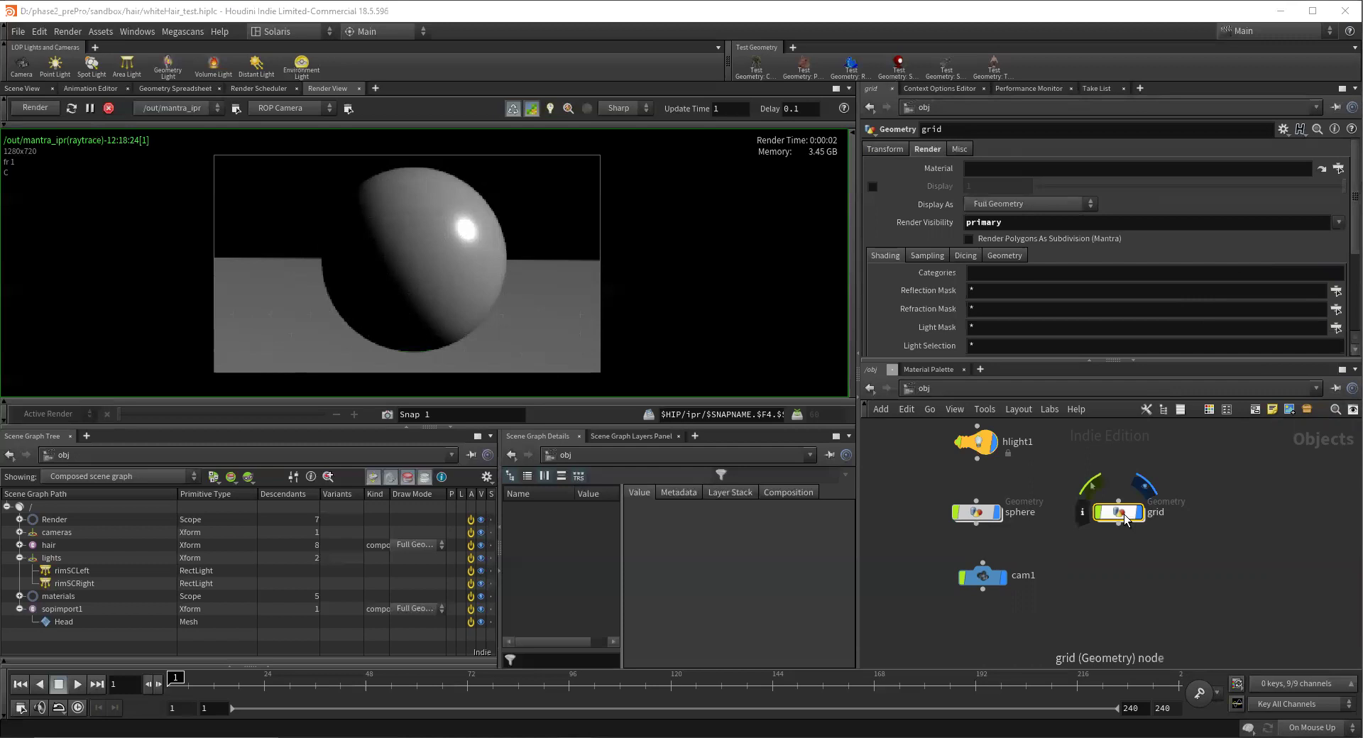
drag(1120, 520, 1110, 520)
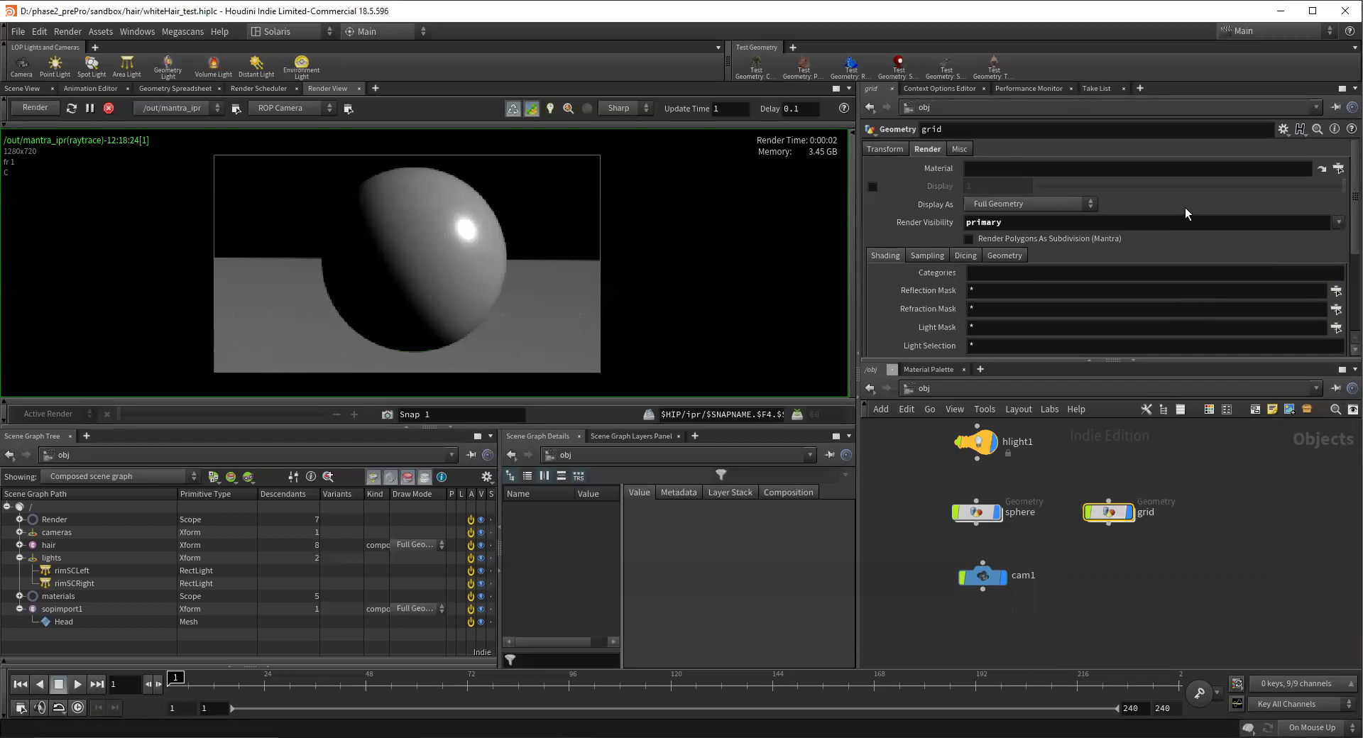
Step: Cycle the grid through Phantom and Invisible to diffuse rays, ending on Invisible to secondary rays
click(1337, 223)
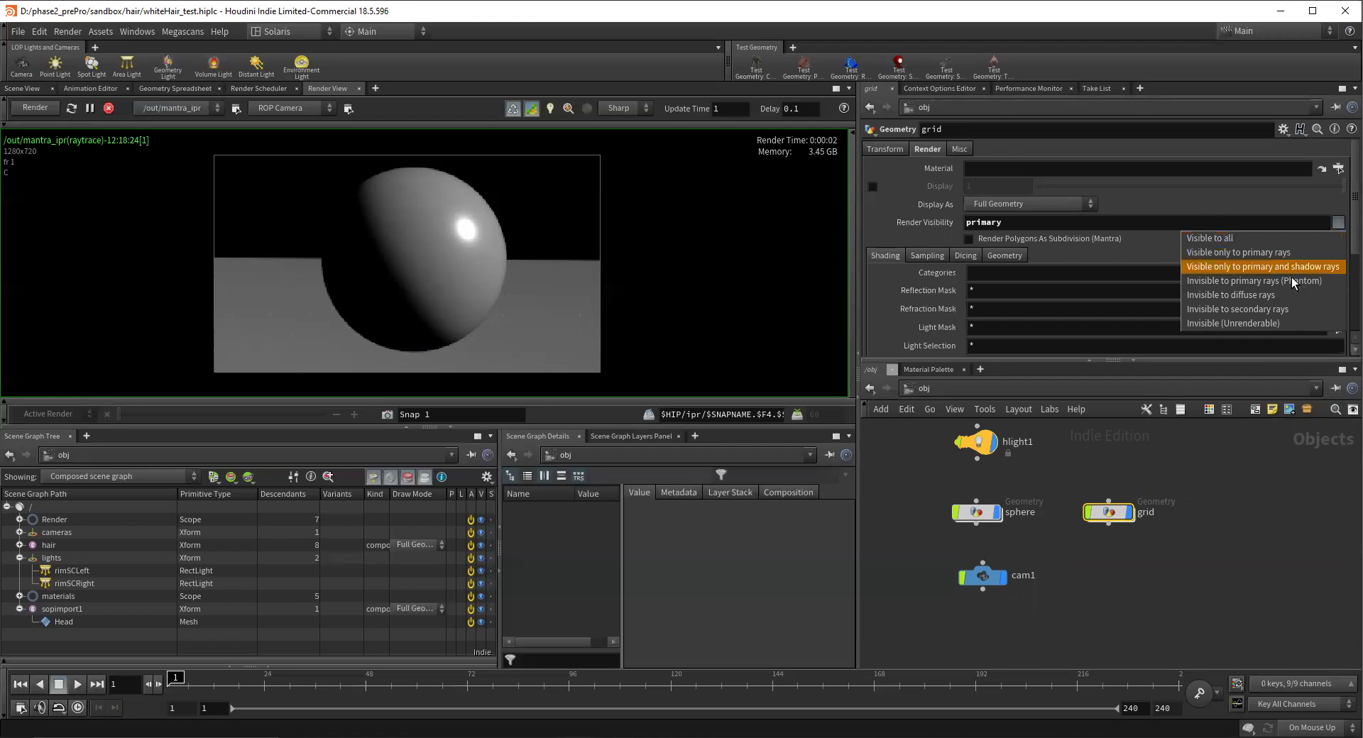
key(Return)
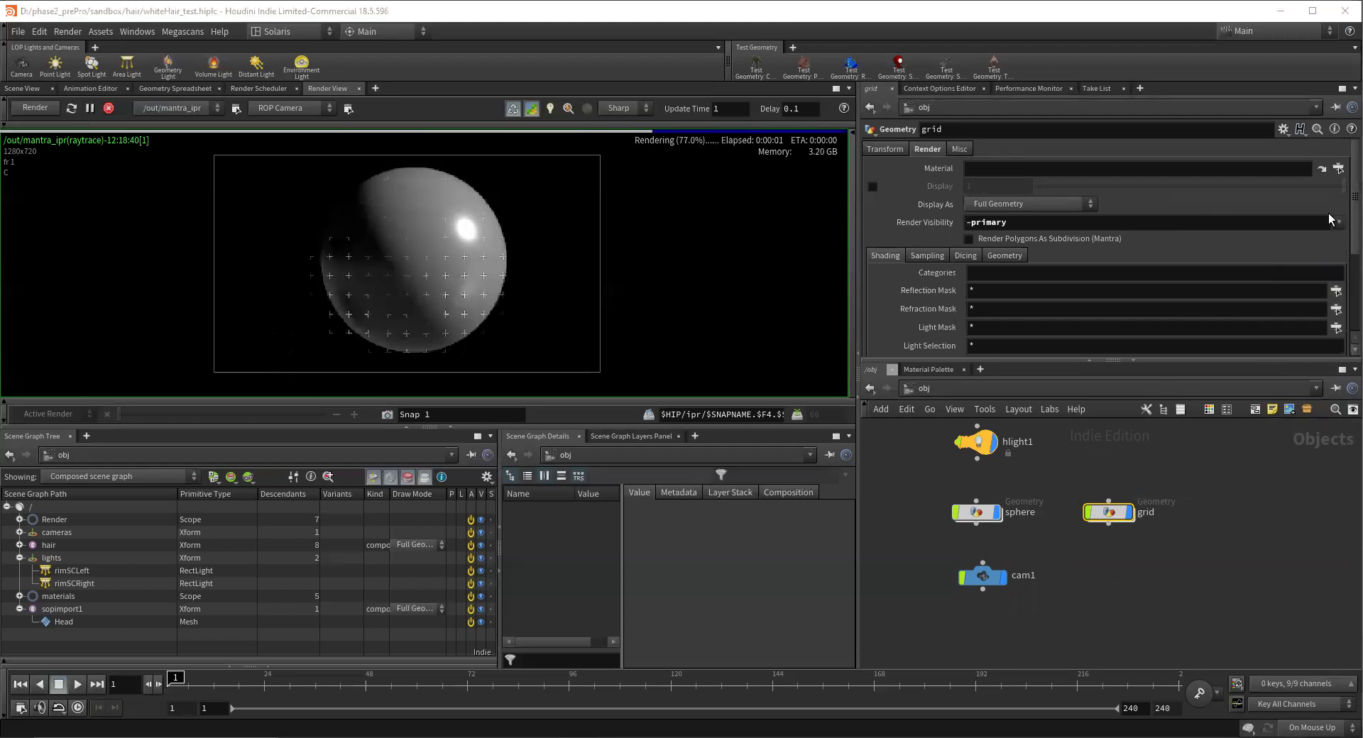
click(1338, 224)
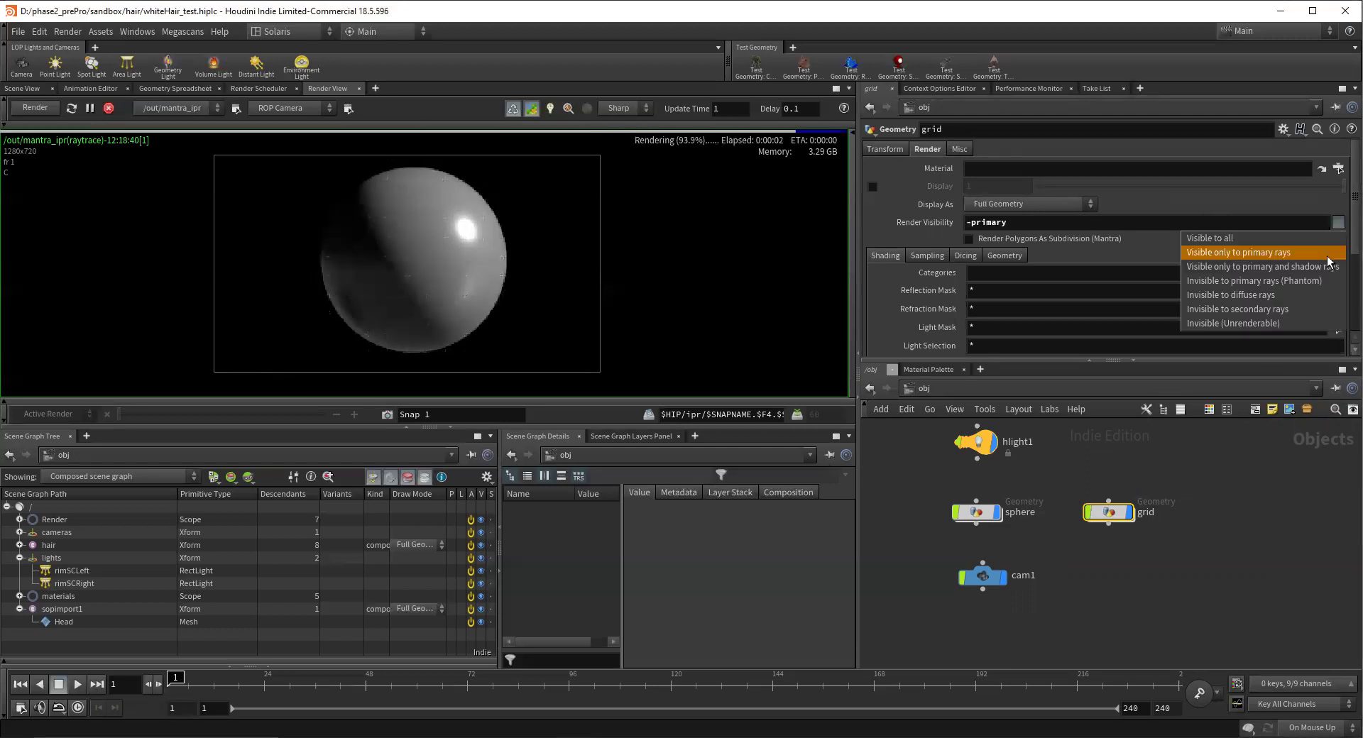
click(1313, 294)
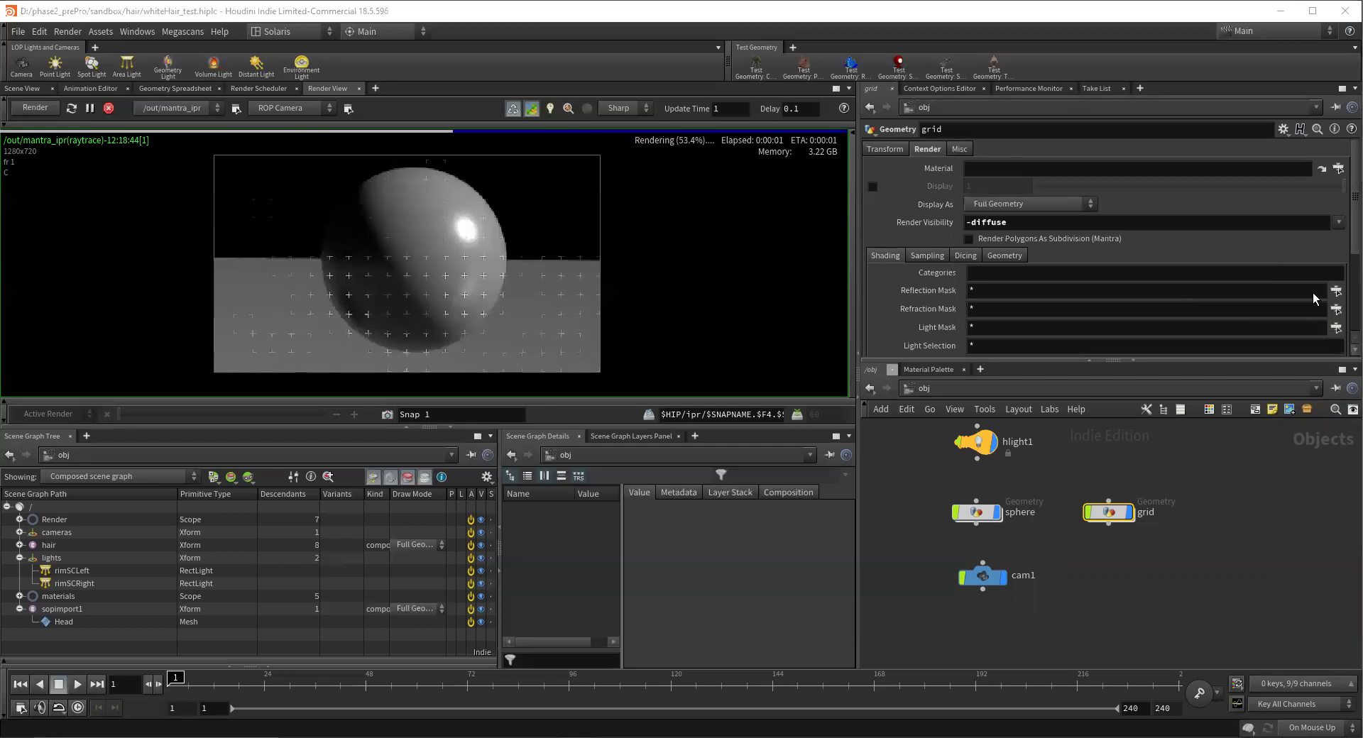
click(1338, 224)
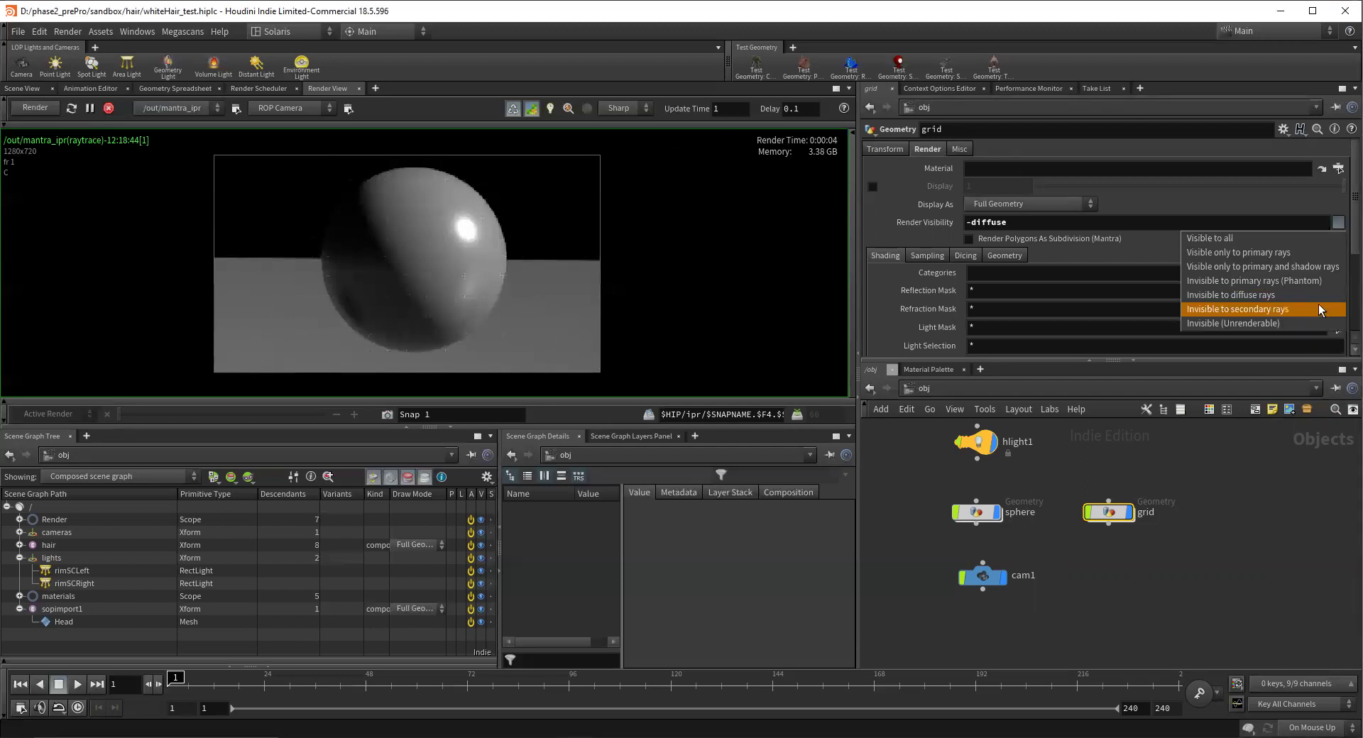
click(1318, 309)
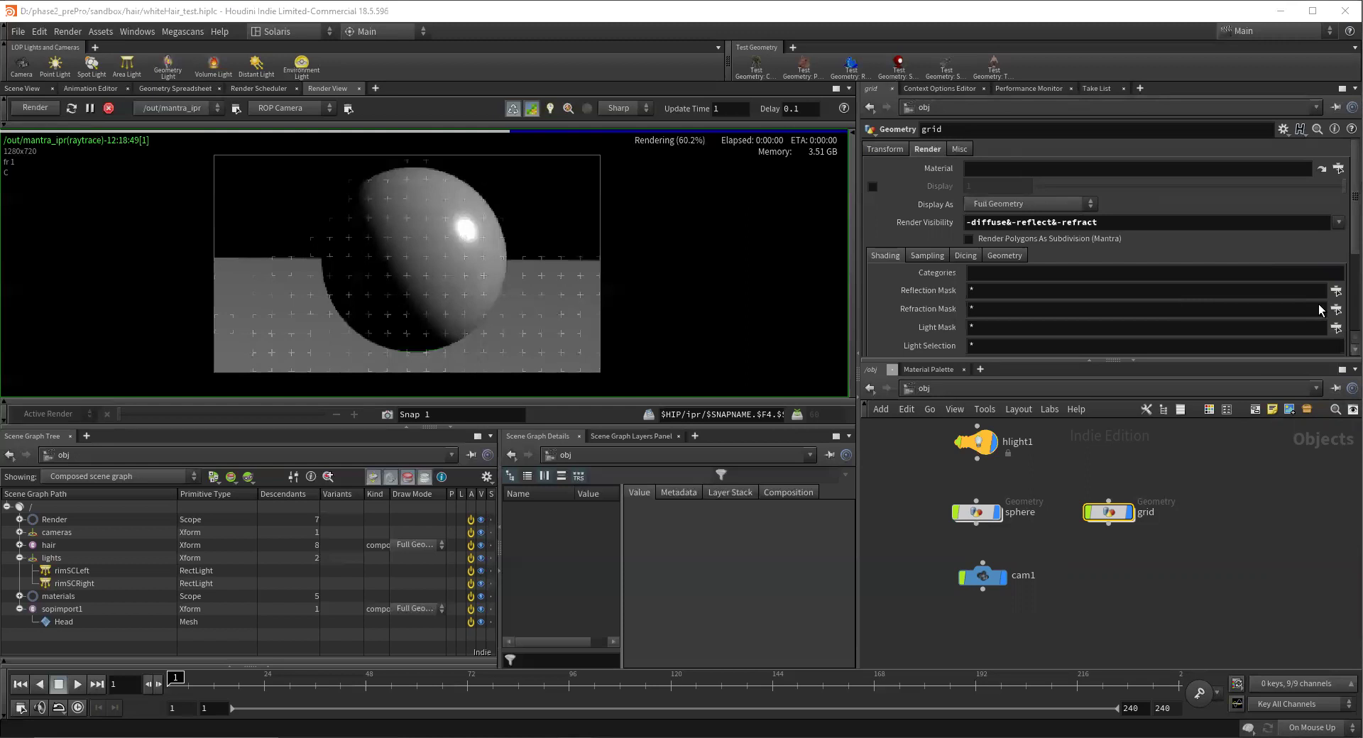
Step: Try the grid as unrenderable, then as visible to primary and shadow rays
click(1338, 224)
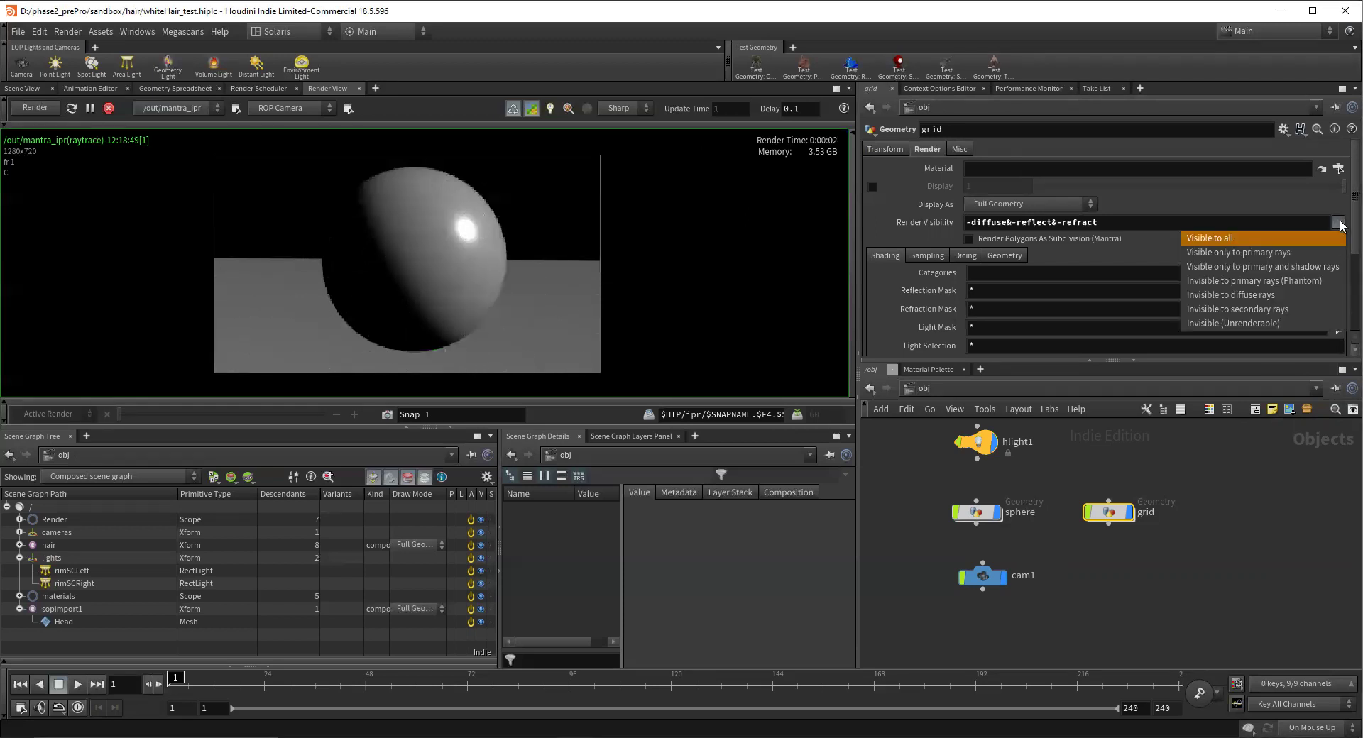
click(1309, 323)
click(1336, 224)
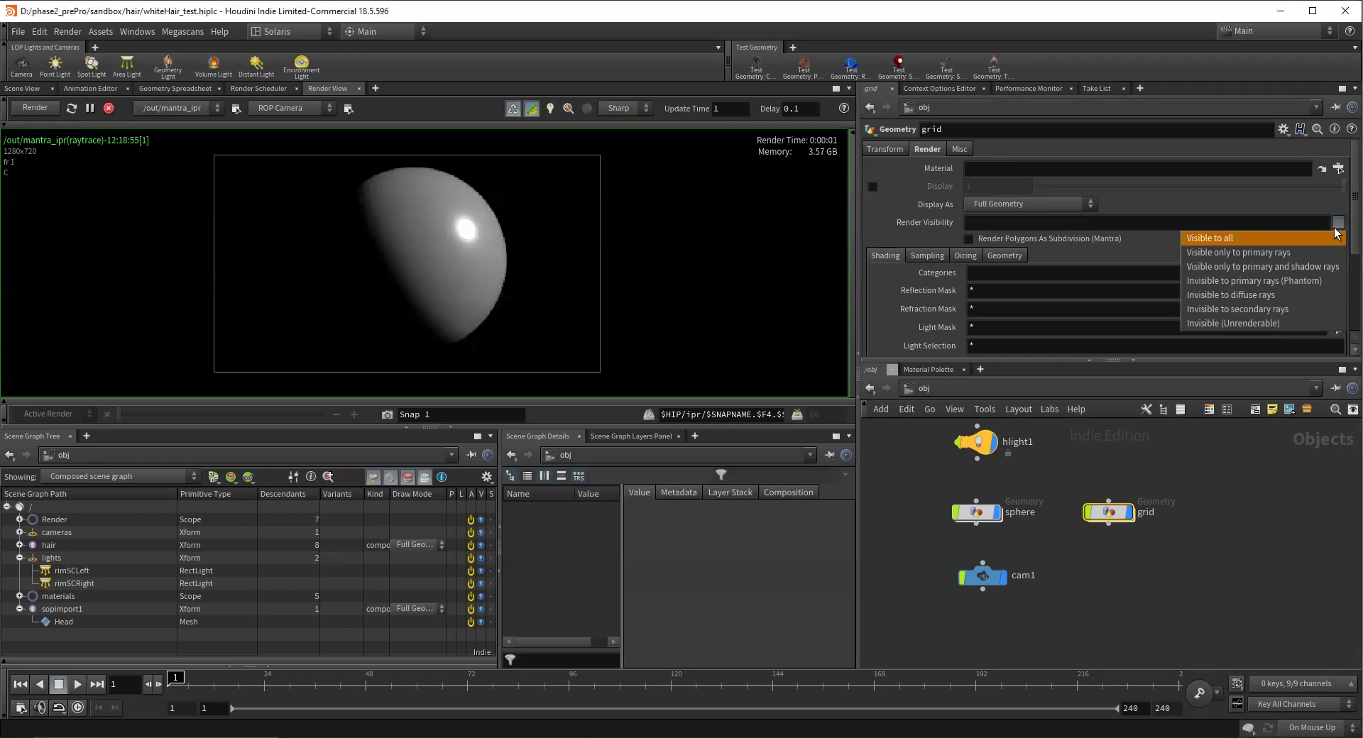
click(1332, 268)
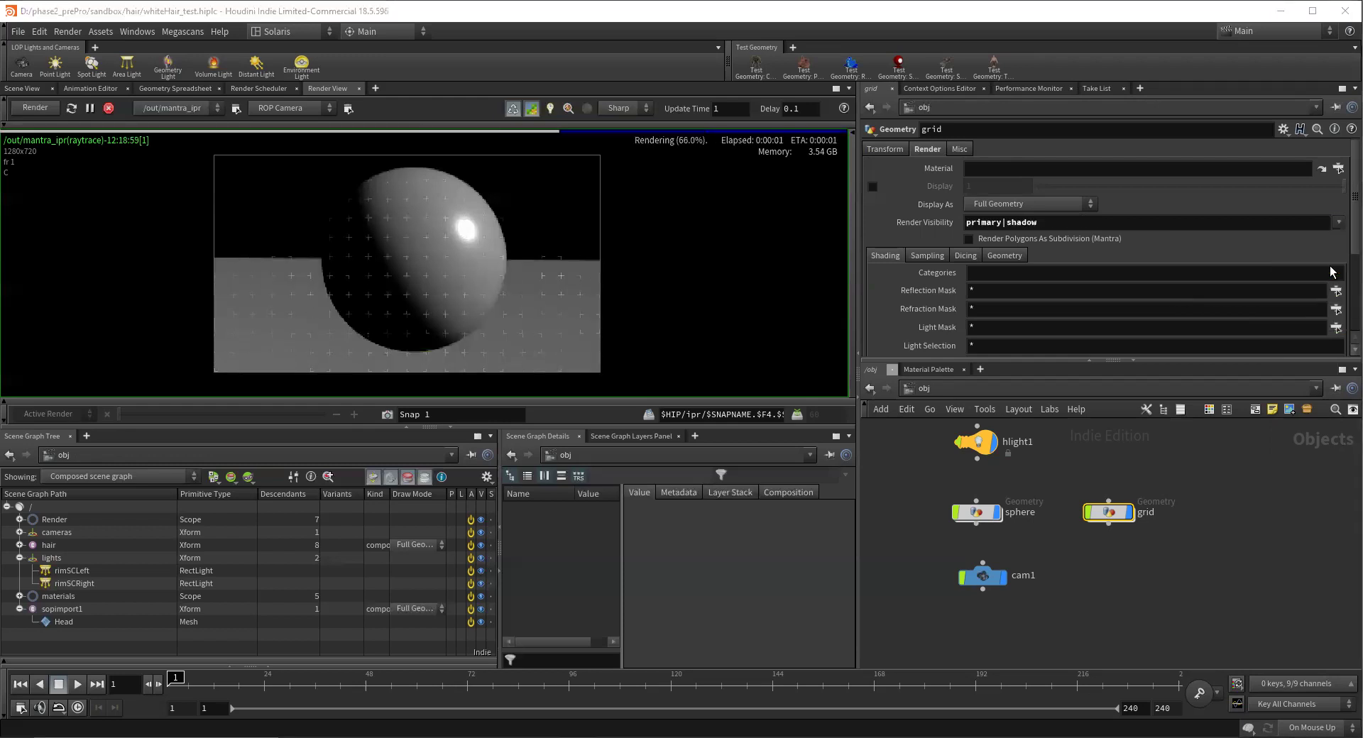
Step: Inside the grid object, set grid1's Center Y to 0.1, then go back up
double_click(1099, 513)
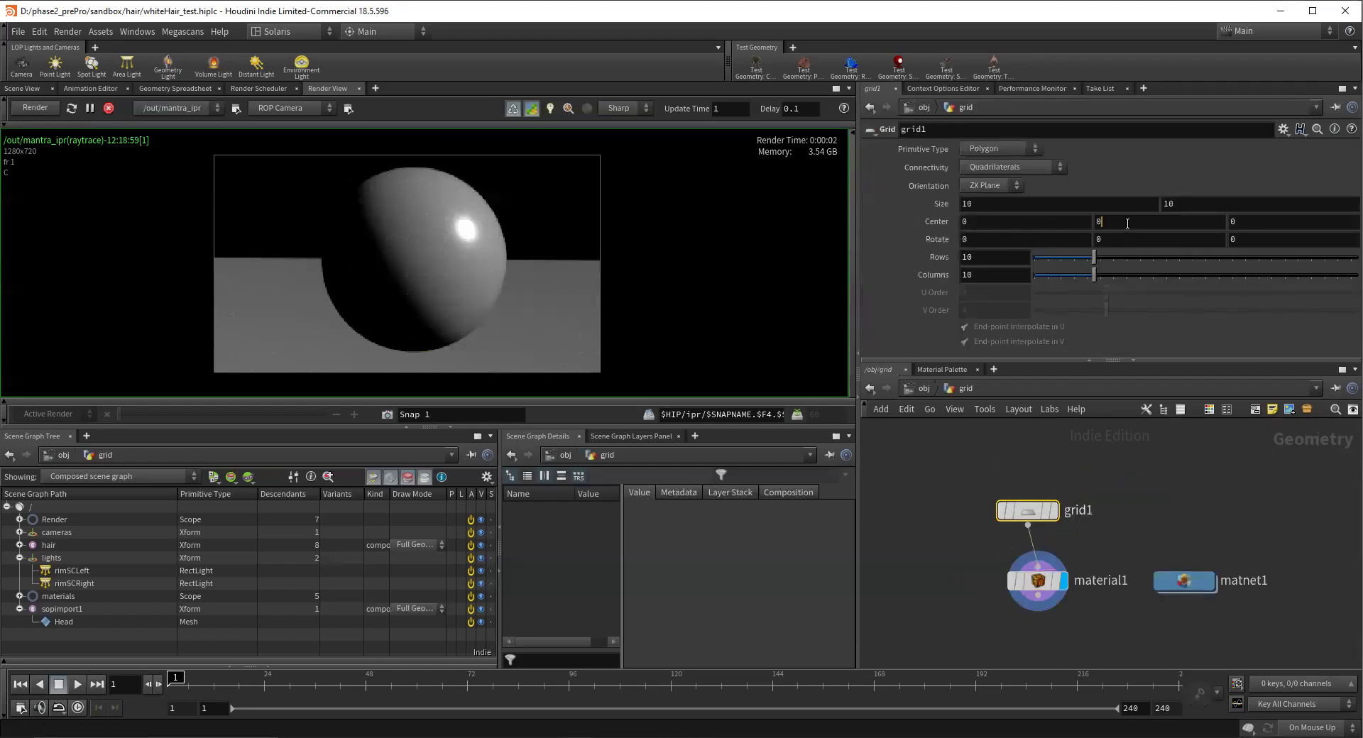
double_click(1127, 223)
key(Return)
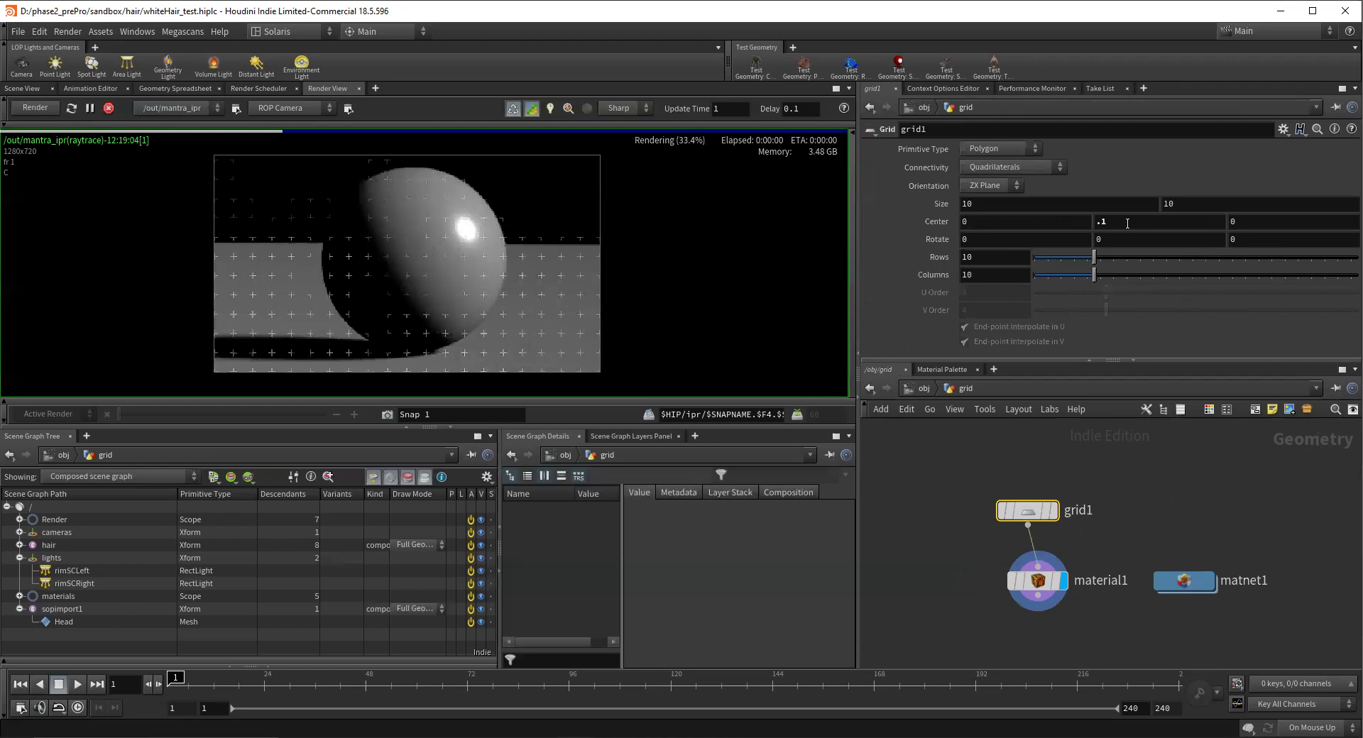
key(u)
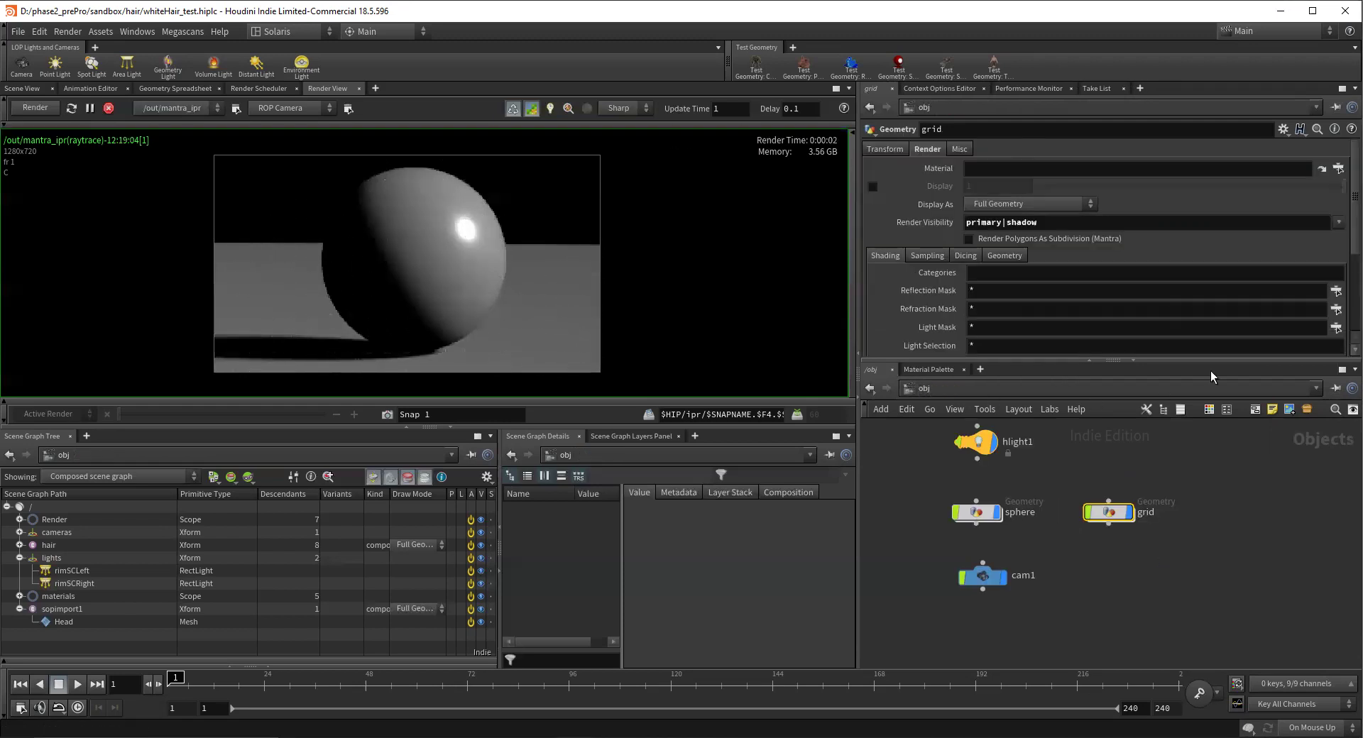
Step: Cycle the grid's Render Visibility through primary, primary and shadow, invisible to diffuse, ending on Visible to all
click(1338, 221)
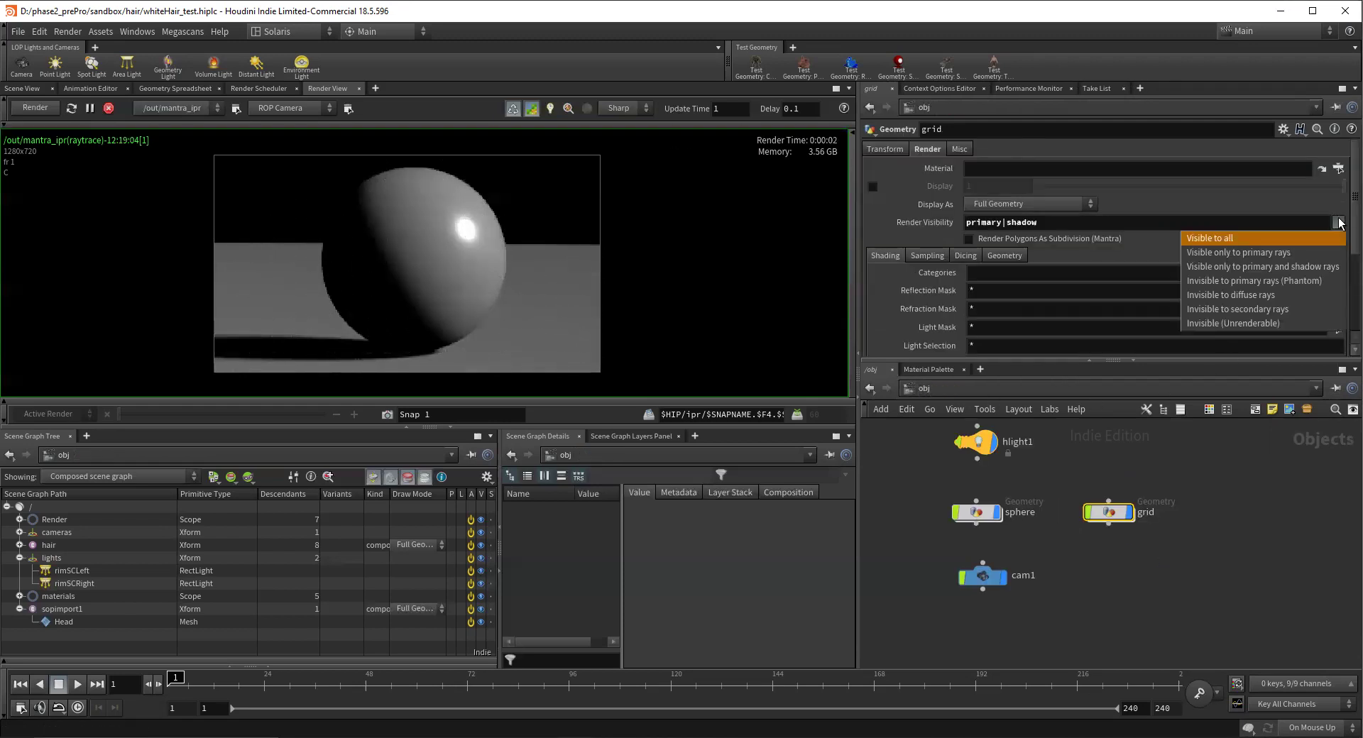
click(1328, 253)
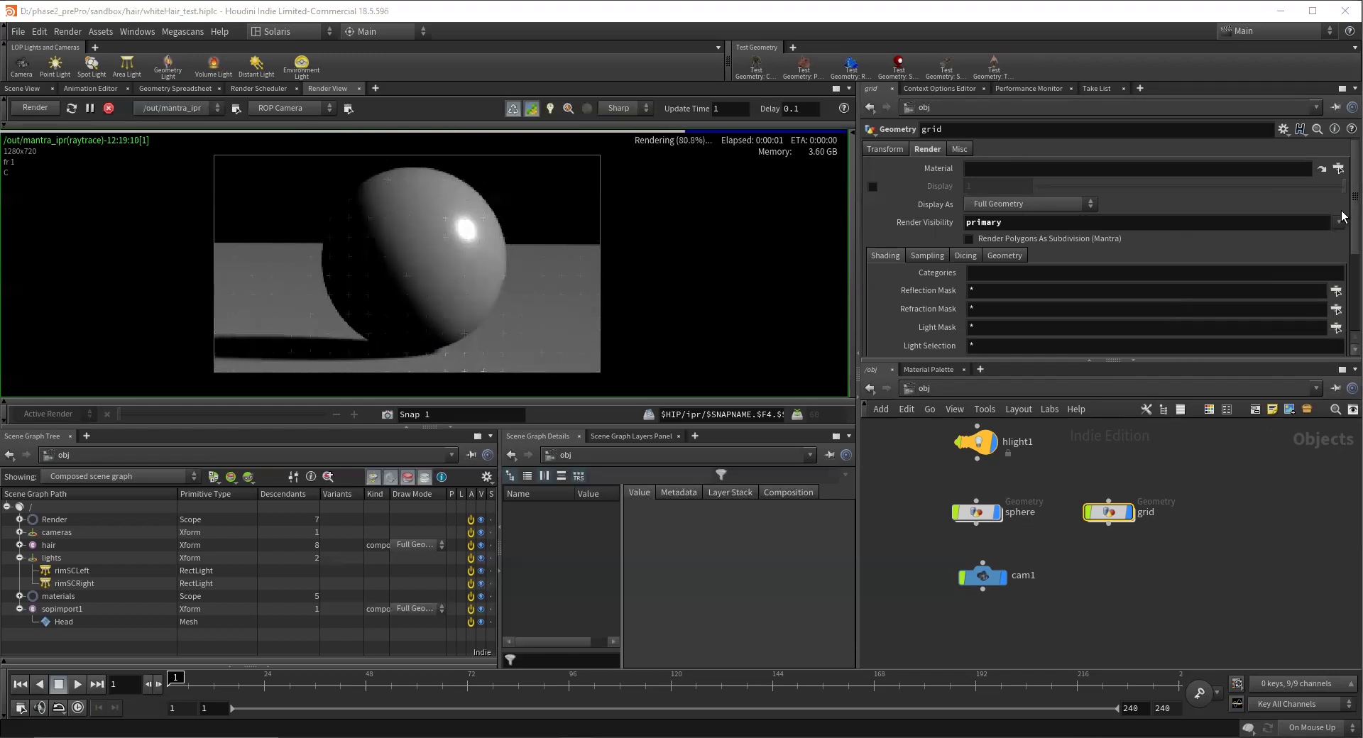
click(1339, 222)
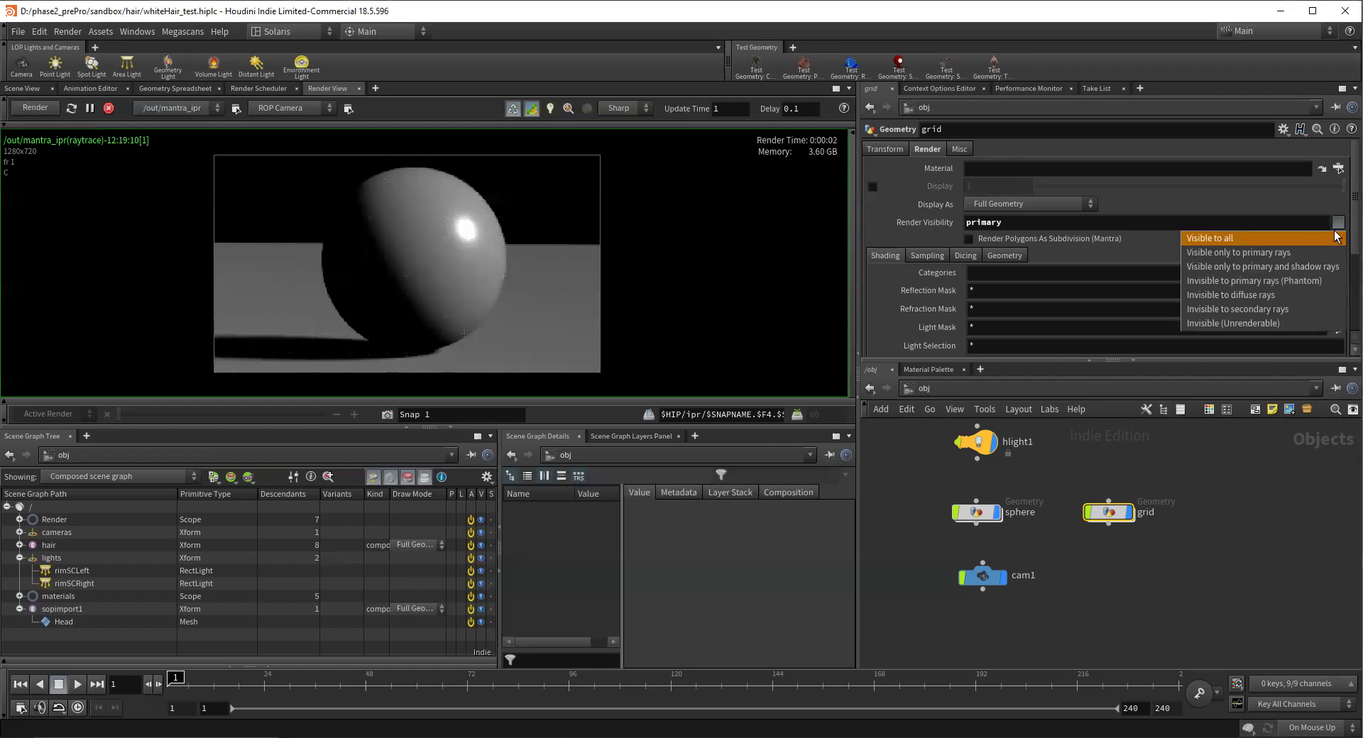
click(1300, 266)
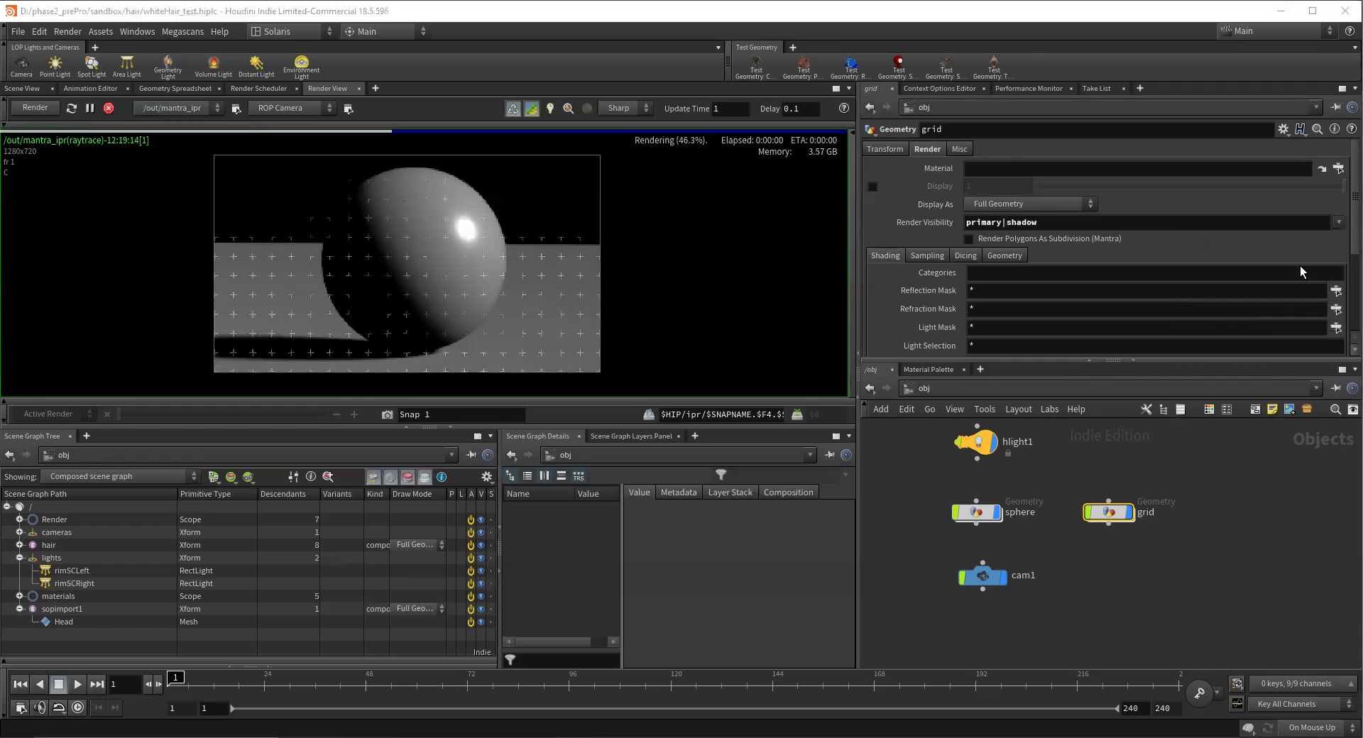
click(1338, 222)
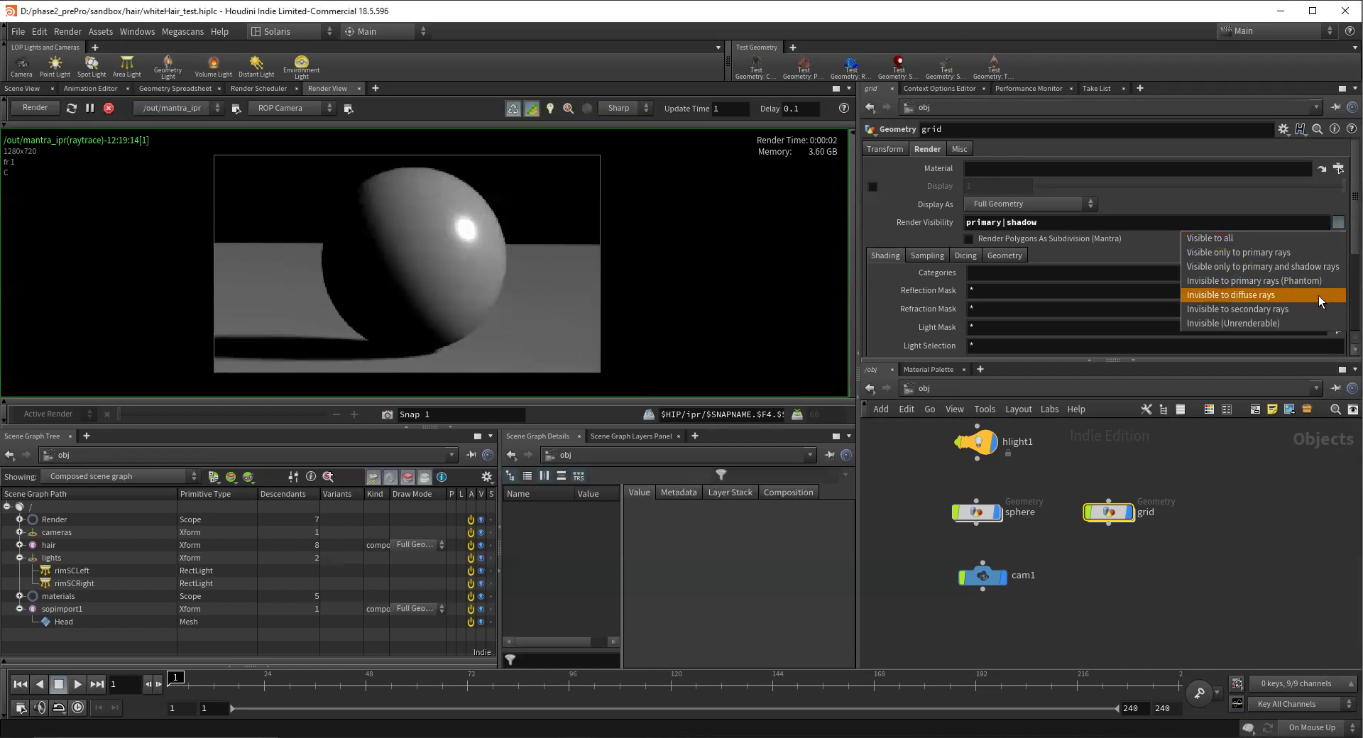
click(1318, 295)
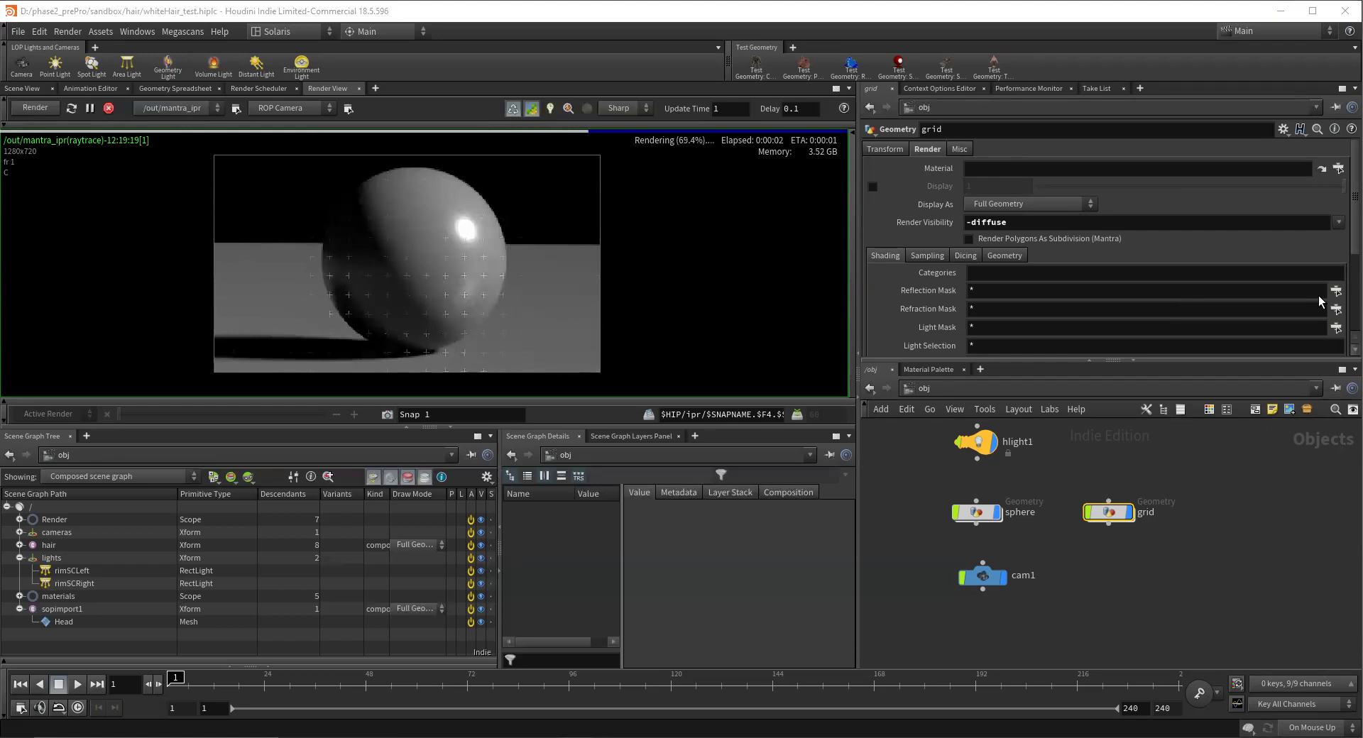
click(1337, 222)
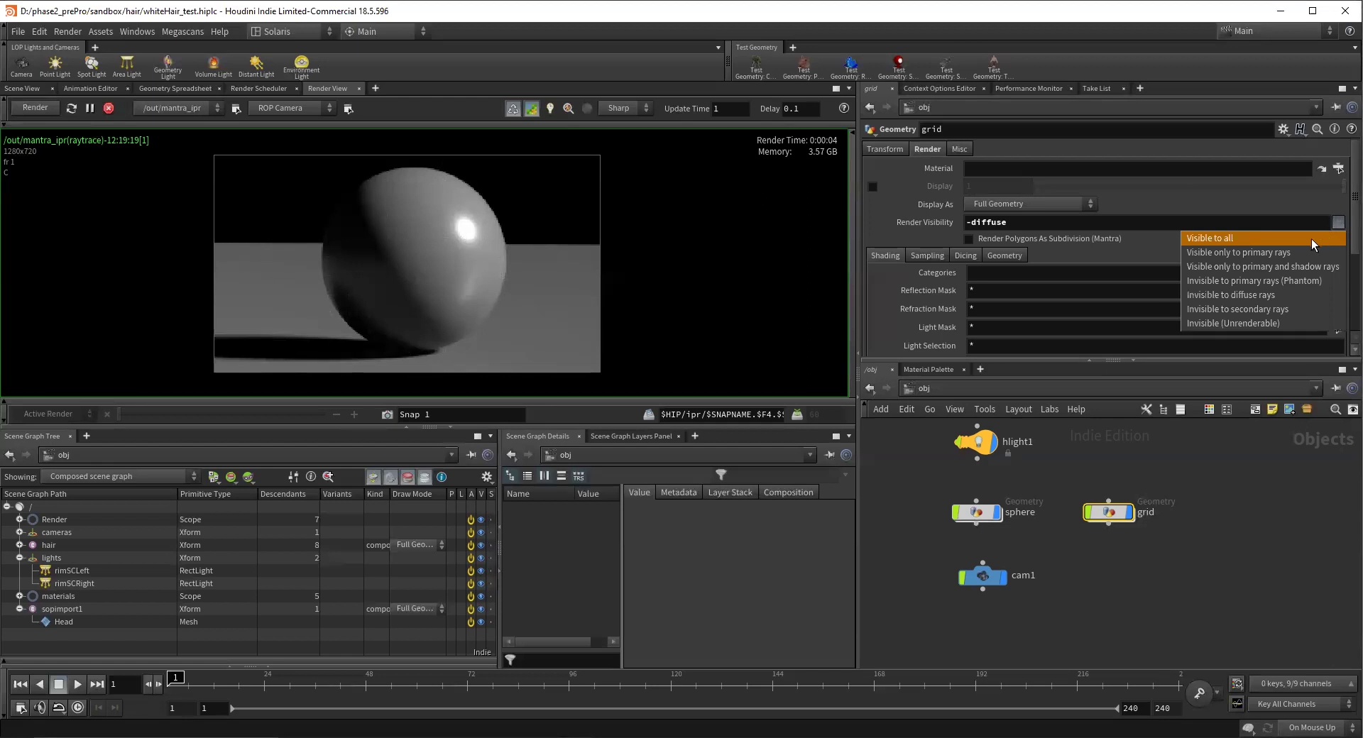
click(1310, 238)
Step: Try the sphere as primary rays only, primary and shadow rays, then Phantom
mouse_move(977, 516)
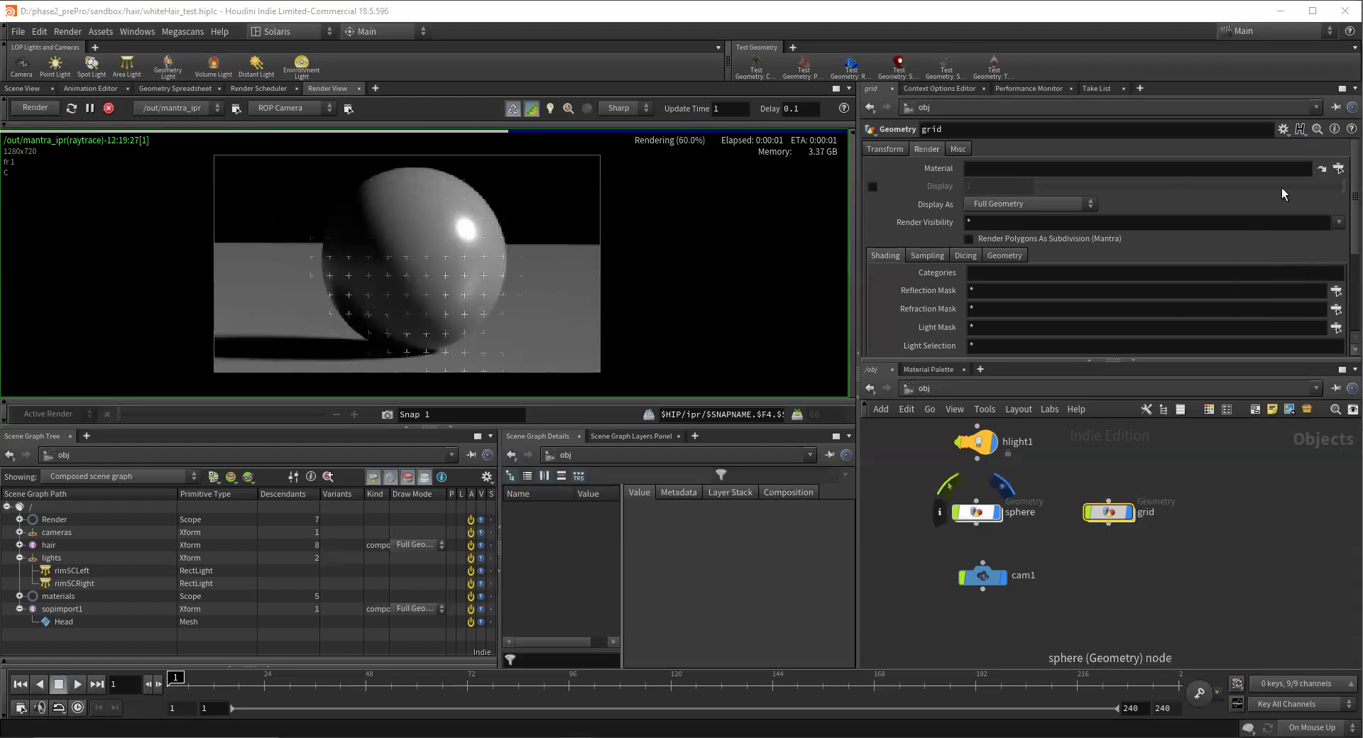
click(1337, 222)
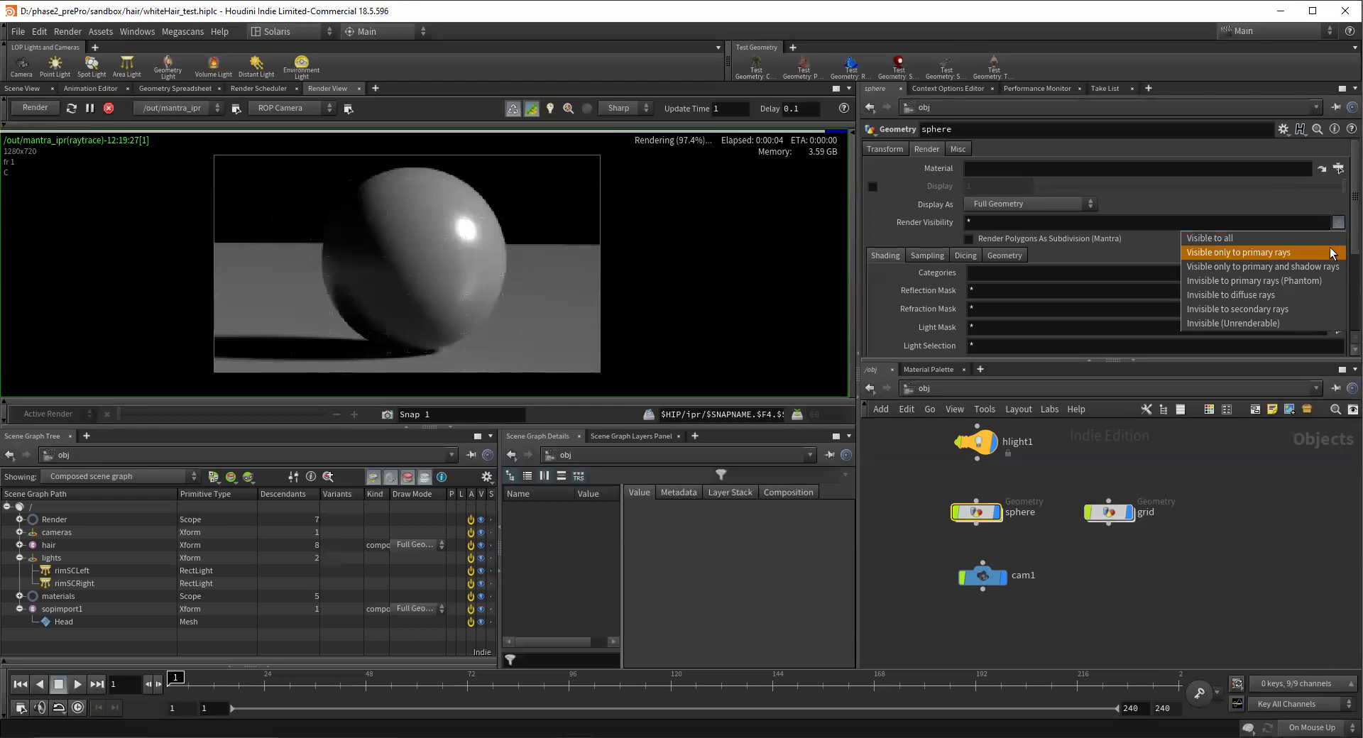
key(Return)
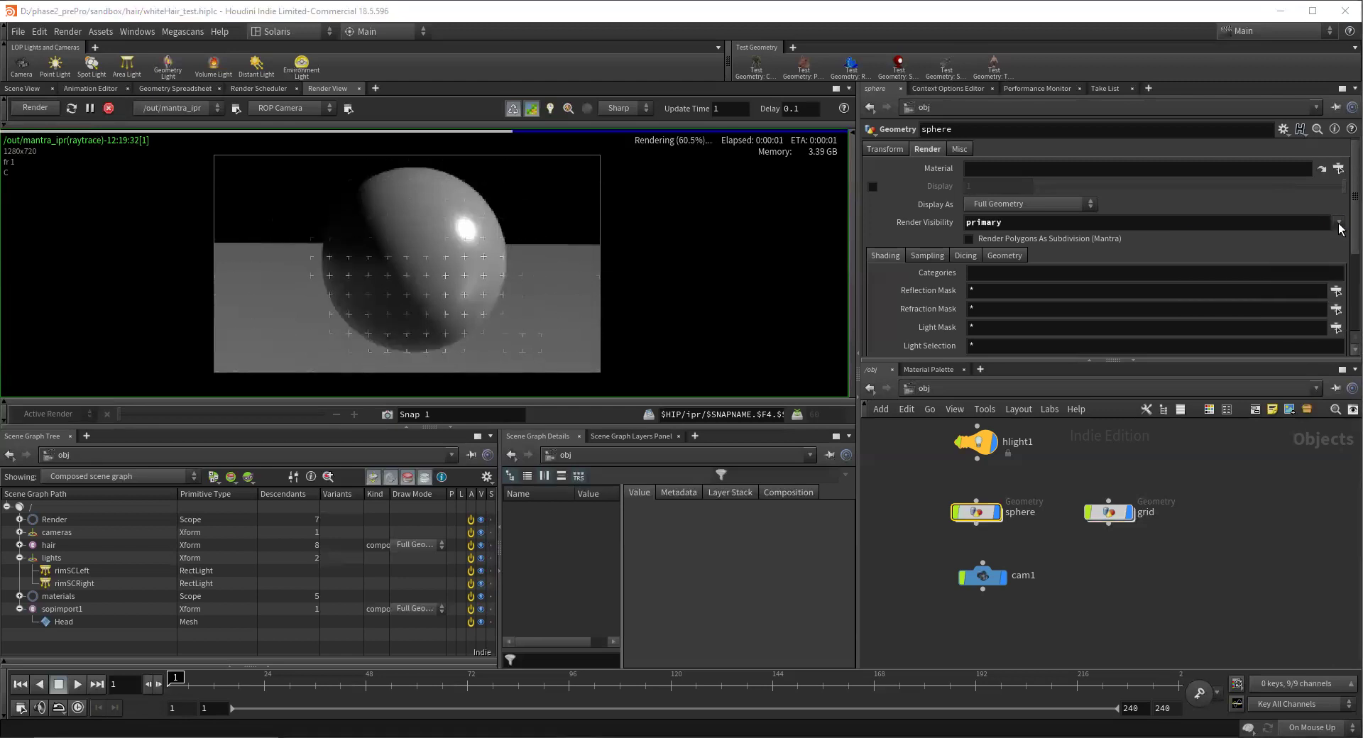
click(1338, 224)
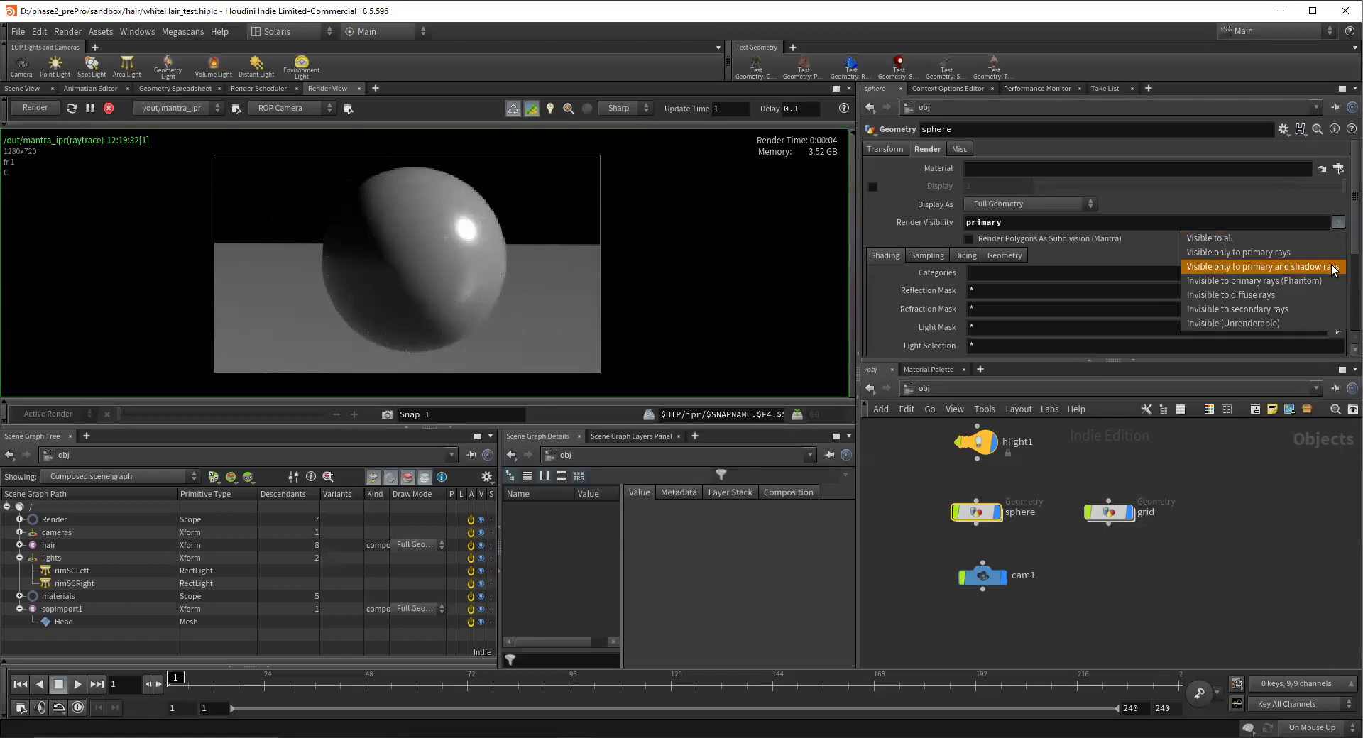
click(1333, 268)
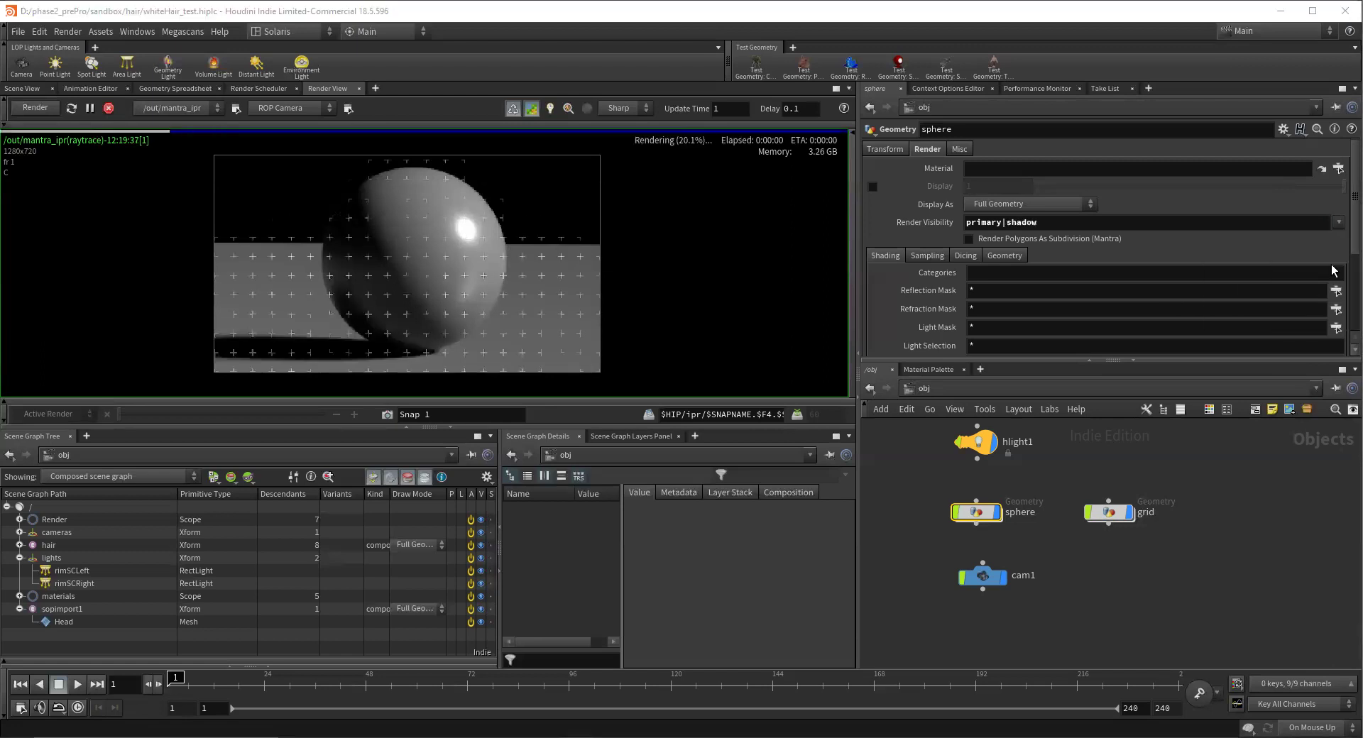
click(1340, 224)
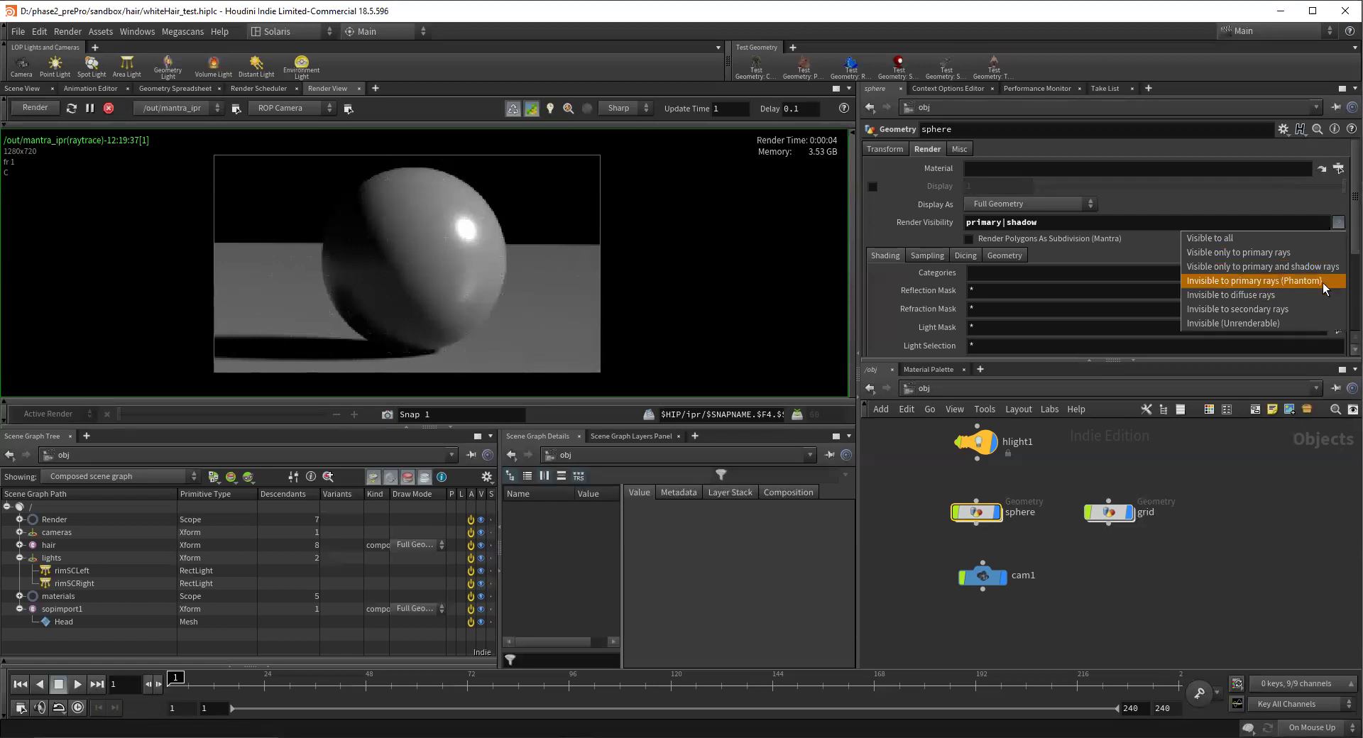
click(1323, 281)
Step: Try the sphere as invisible to diffuse and secondary rays, then restore Visible to all
click(1337, 222)
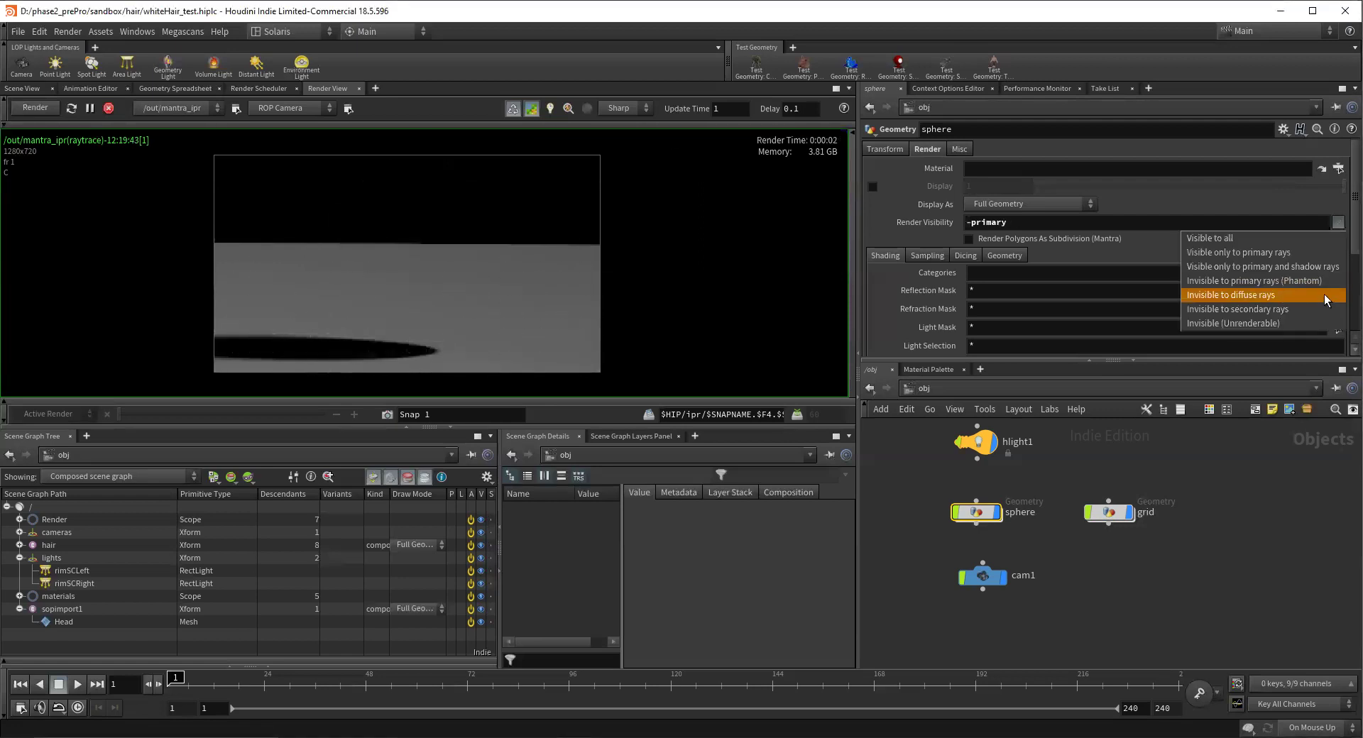
click(1323, 293)
click(1337, 222)
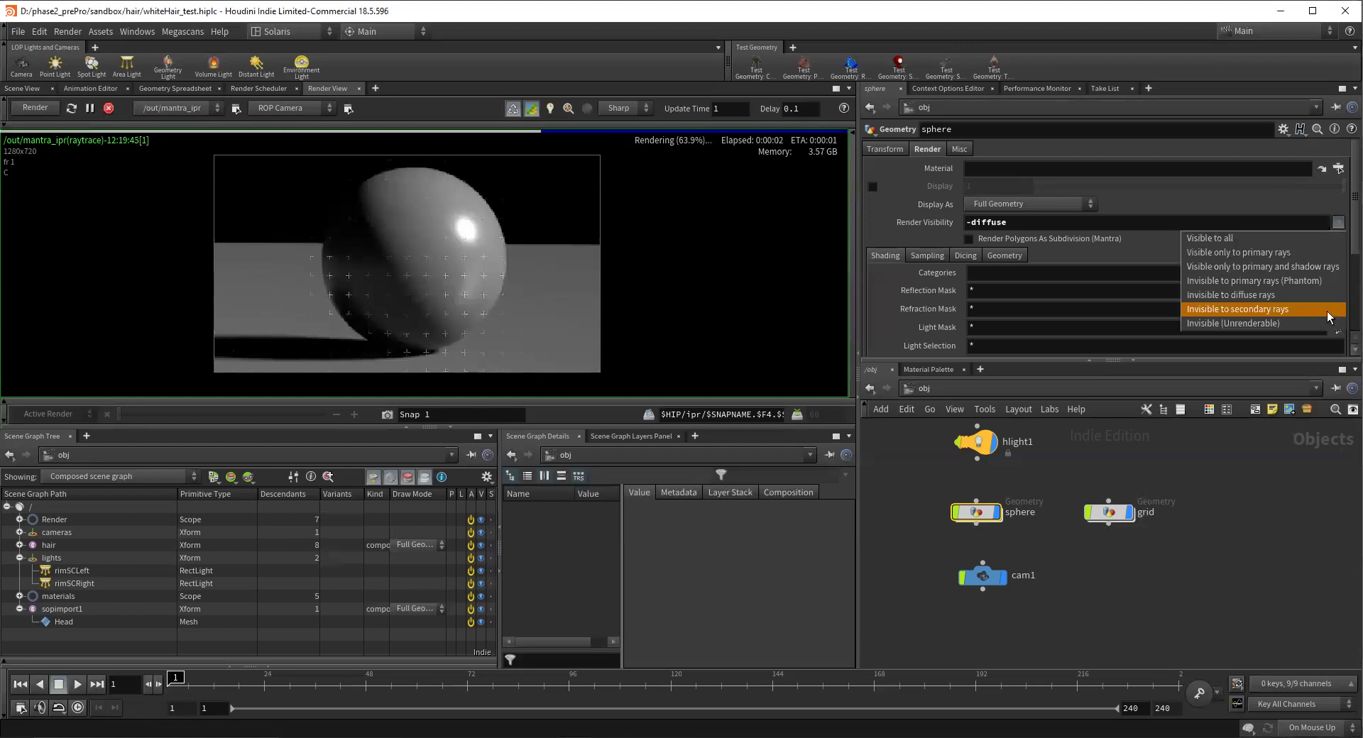
click(1329, 309)
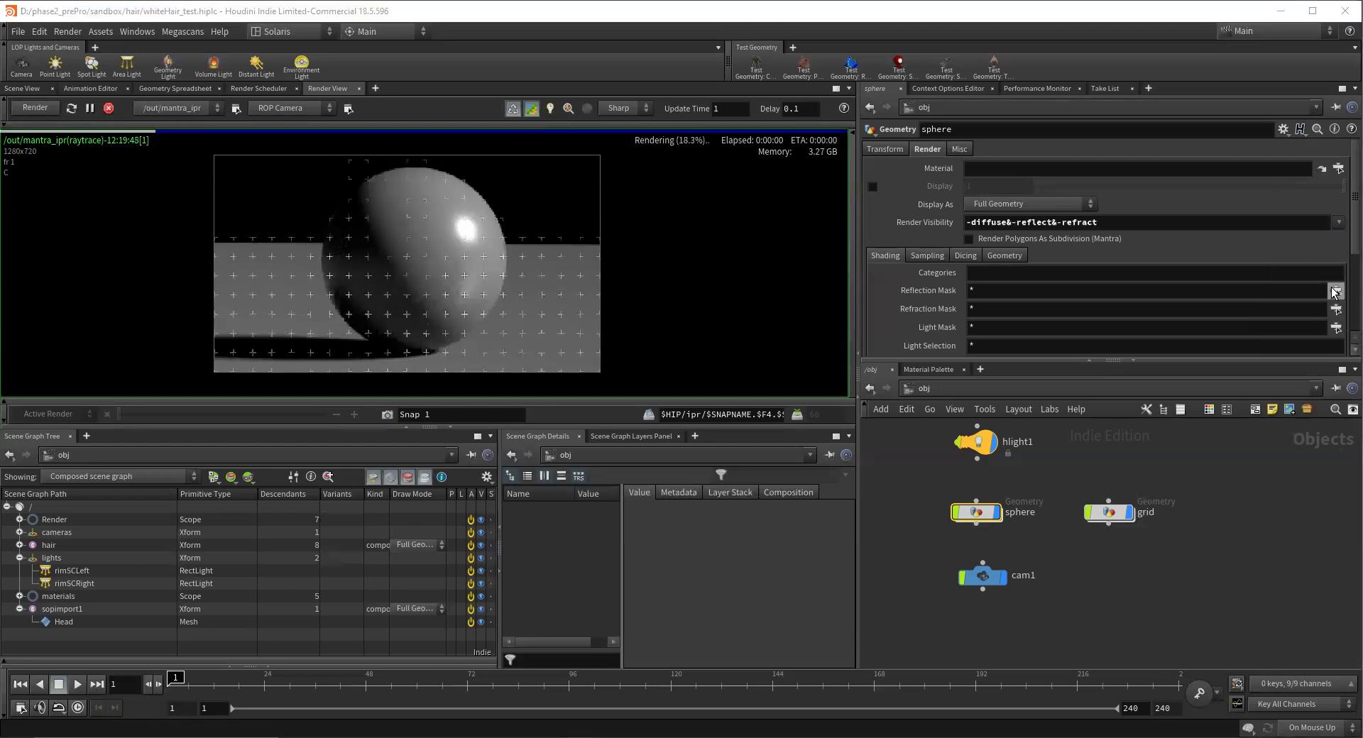
click(1338, 224)
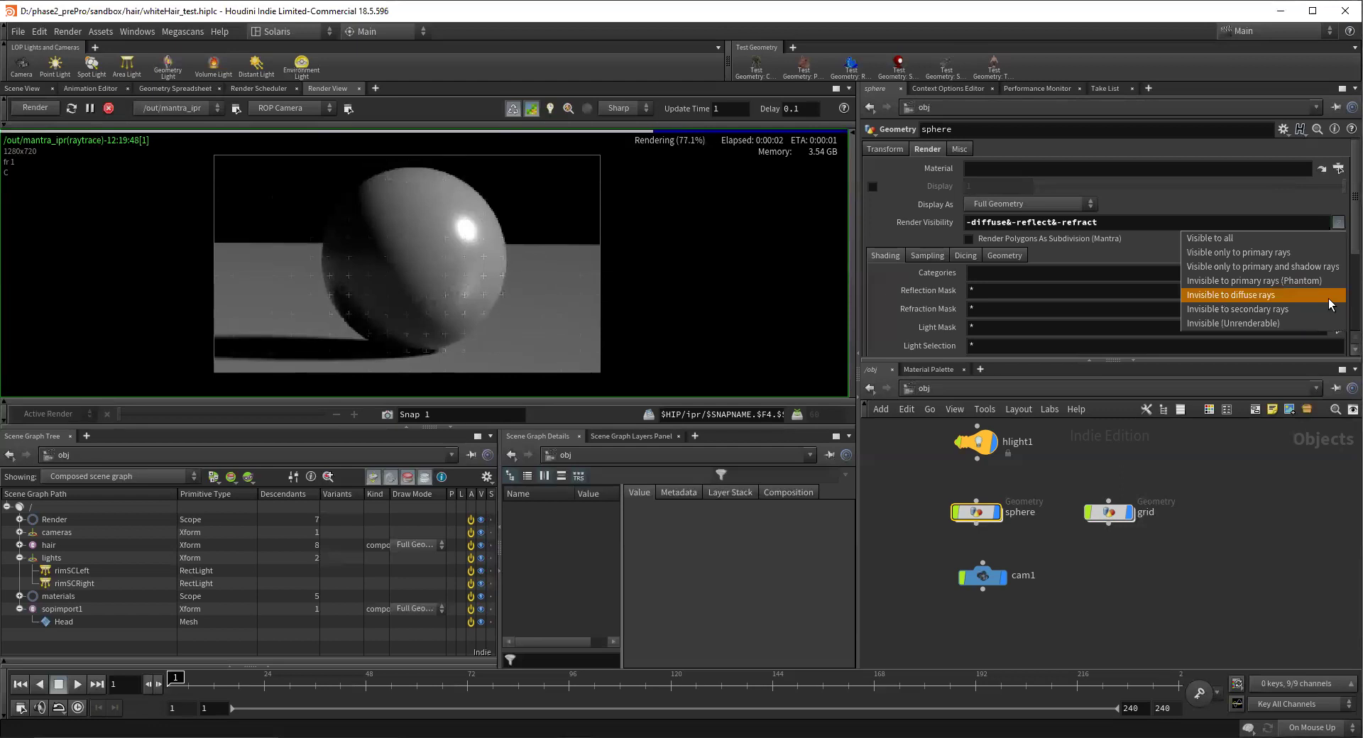
click(1329, 298)
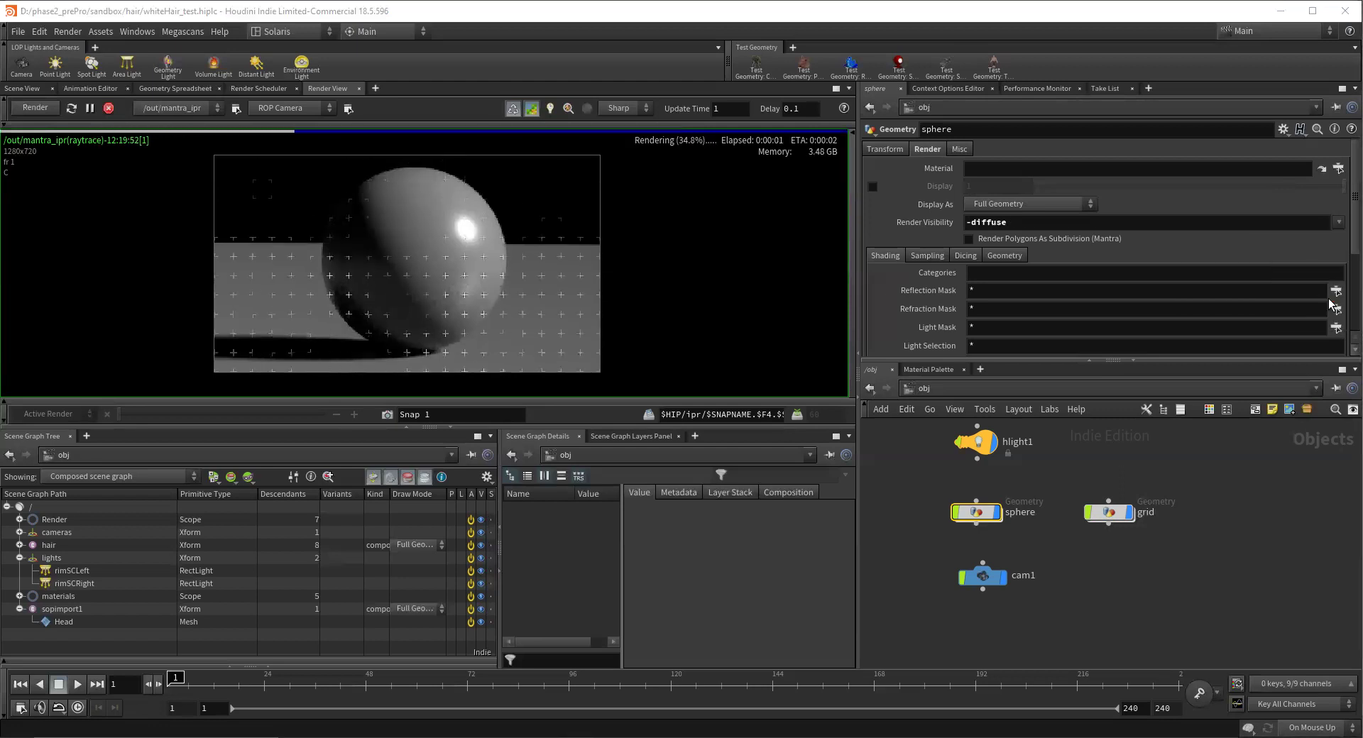
click(1338, 223)
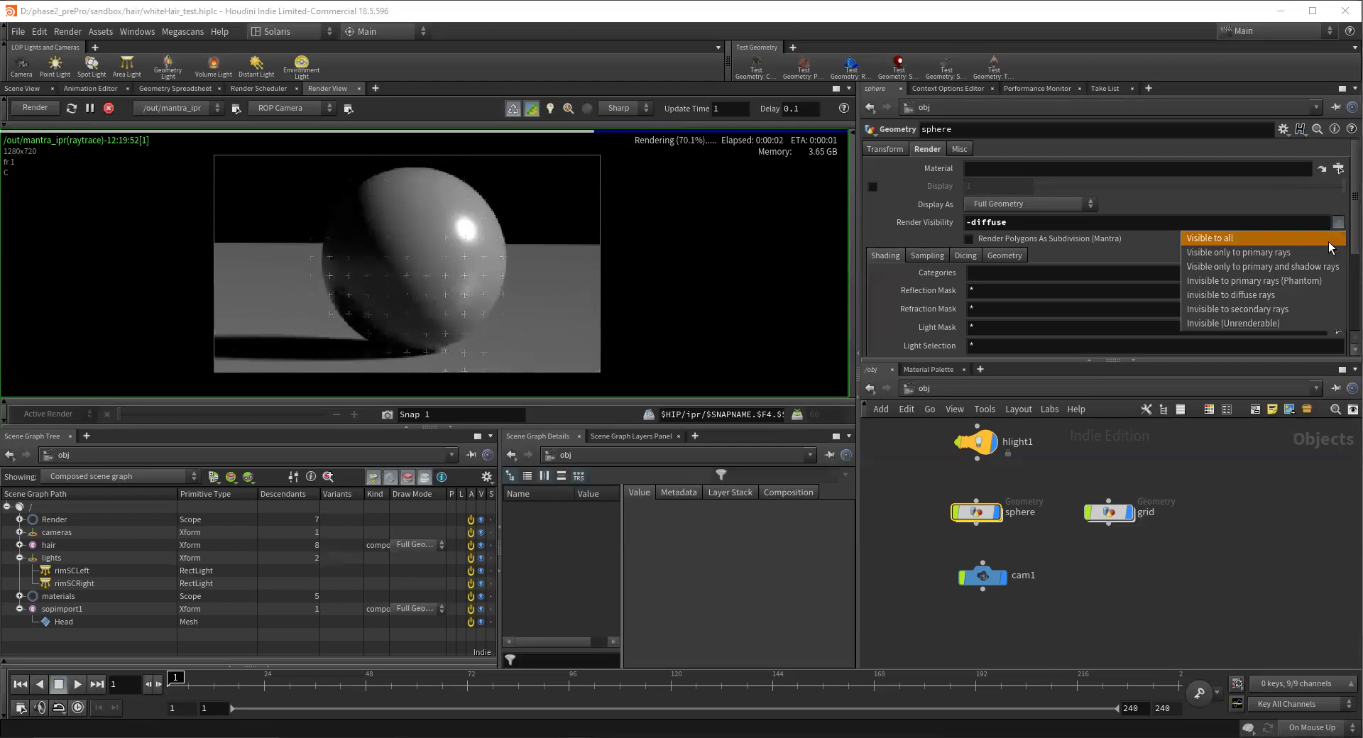
click(1328, 242)
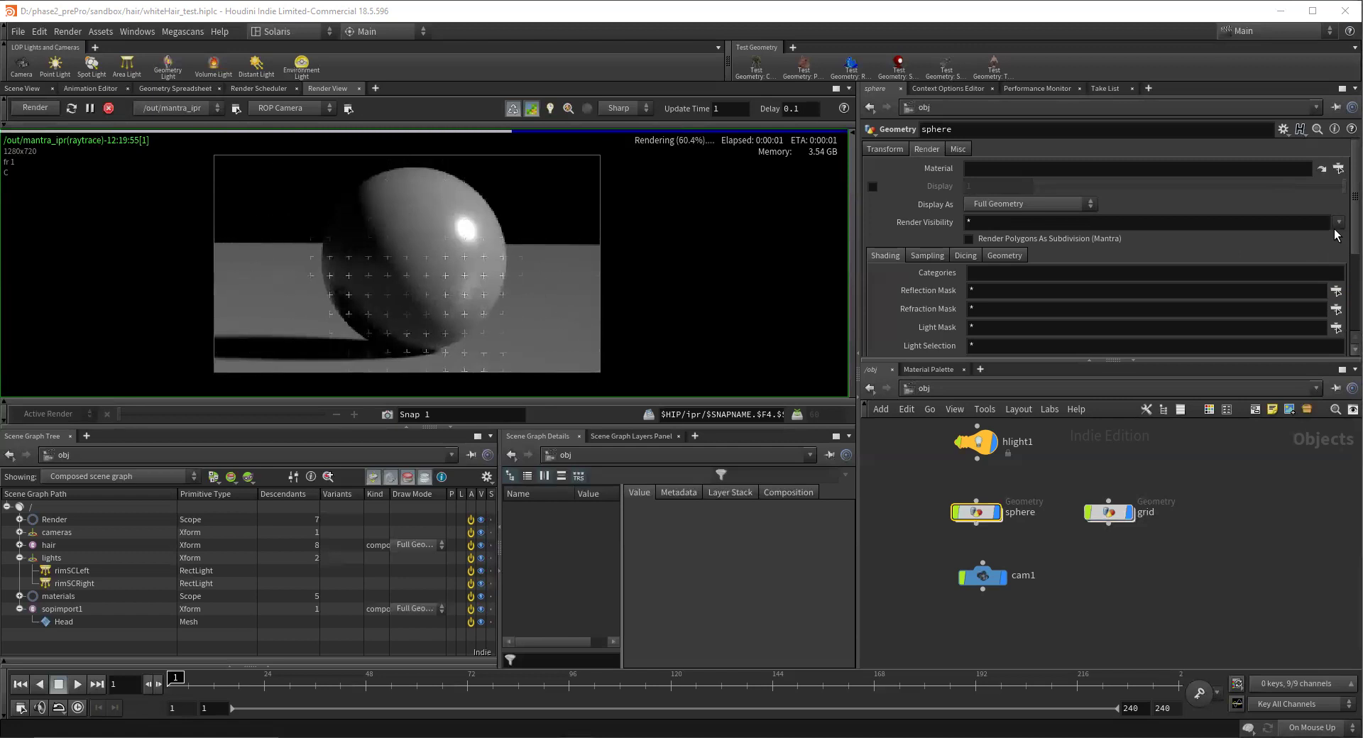
click(1338, 222)
Step: Set the grid object's Render Visibility to 'Visible only to primary rays', then select the sphere
click(1328, 238)
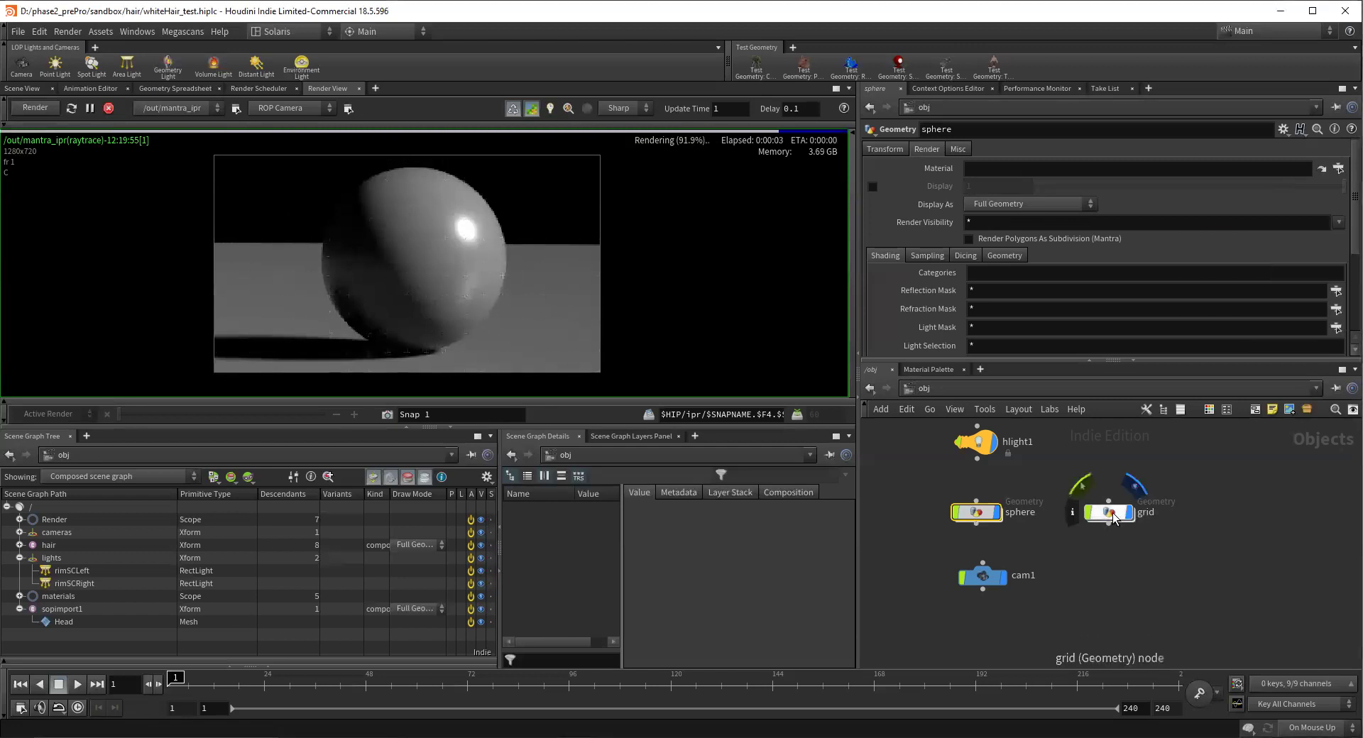
click(1112, 516)
click(1338, 222)
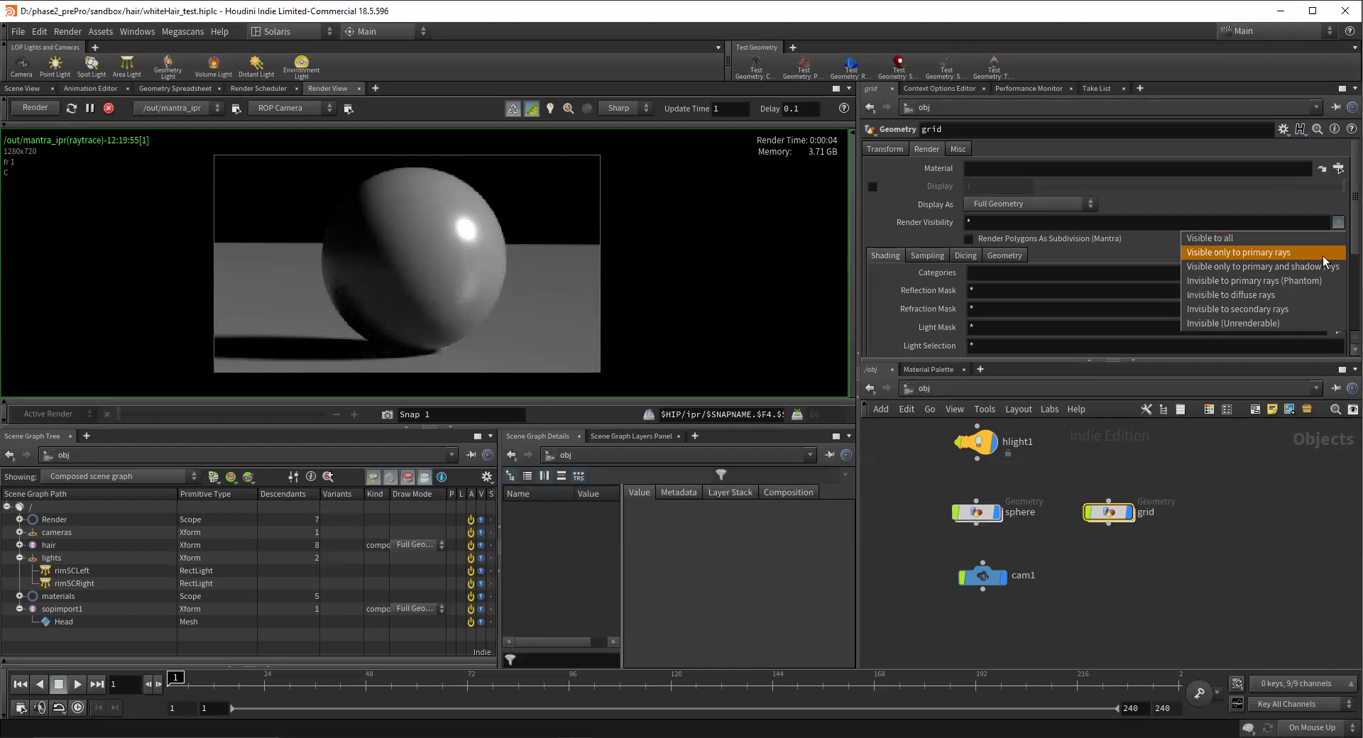
click(1322, 256)
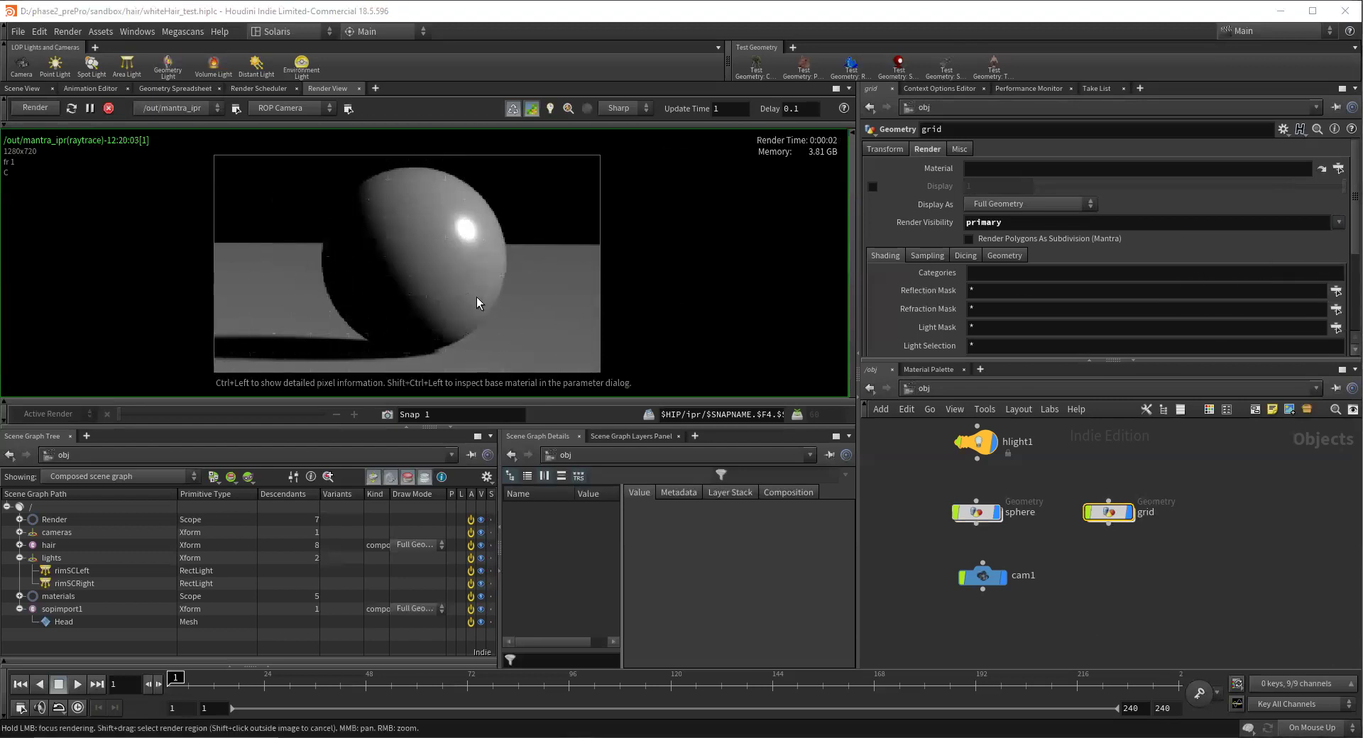
click(966, 516)
Step: Copy-paste the sphere as sphere1 below the original and open its sphere primitive
key(ctrl+c)
key(ctrl+v)
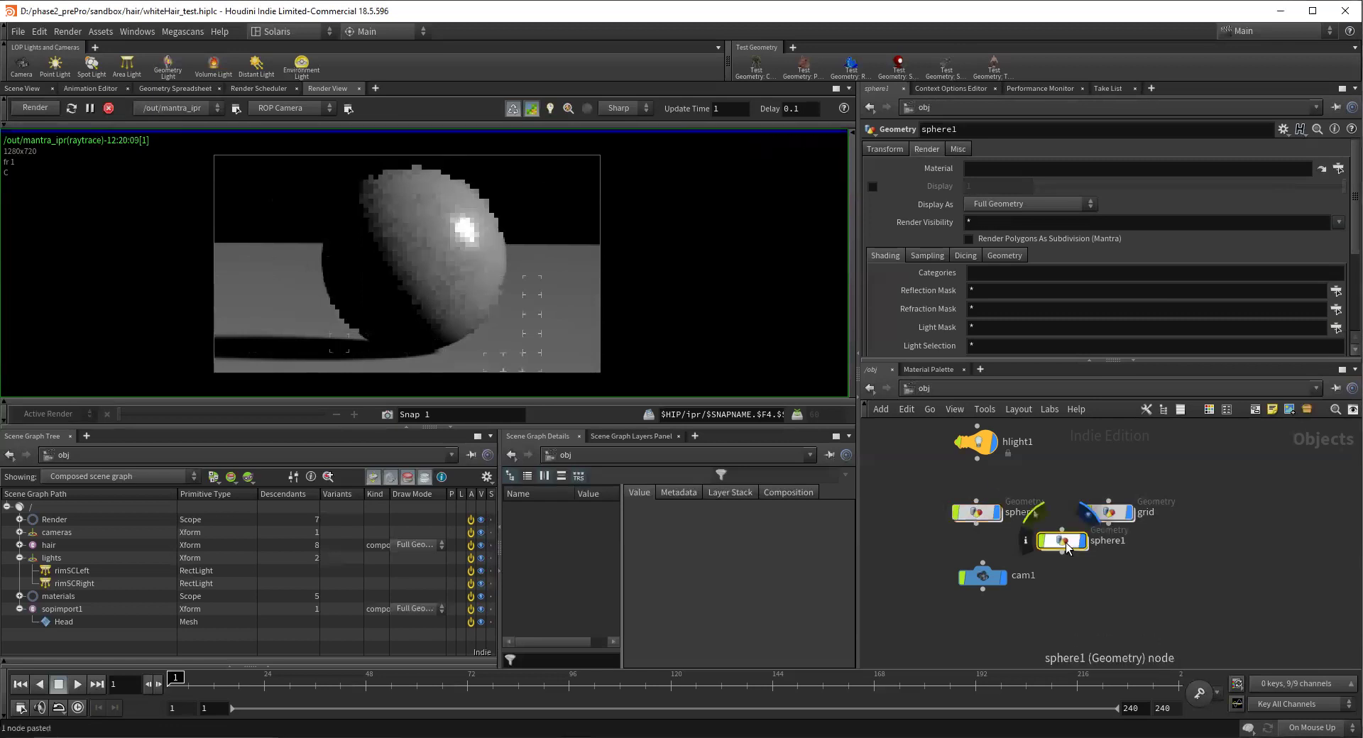
click(973, 554)
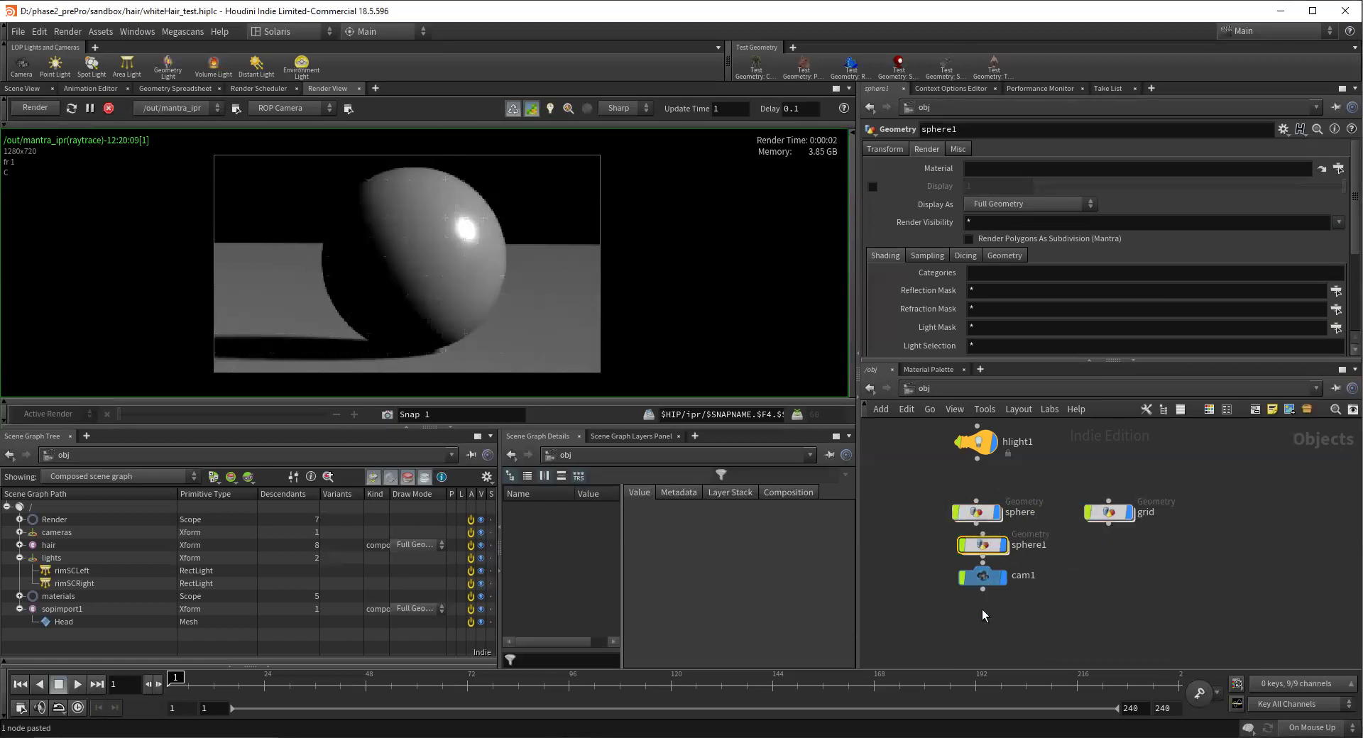
double_click(975, 550)
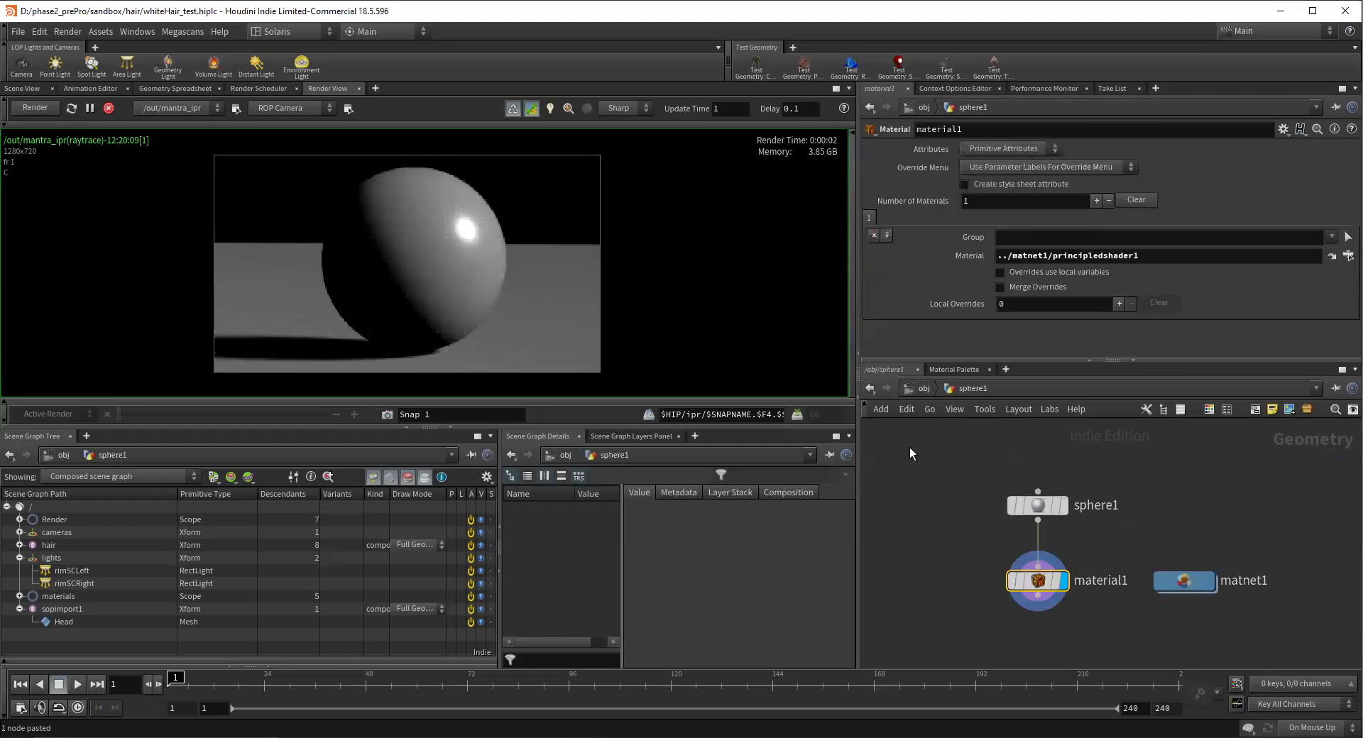
click(1045, 506)
Step: Set sphere1's Center X, trying .1 and -.5, and settle on -0.25
click(994, 203)
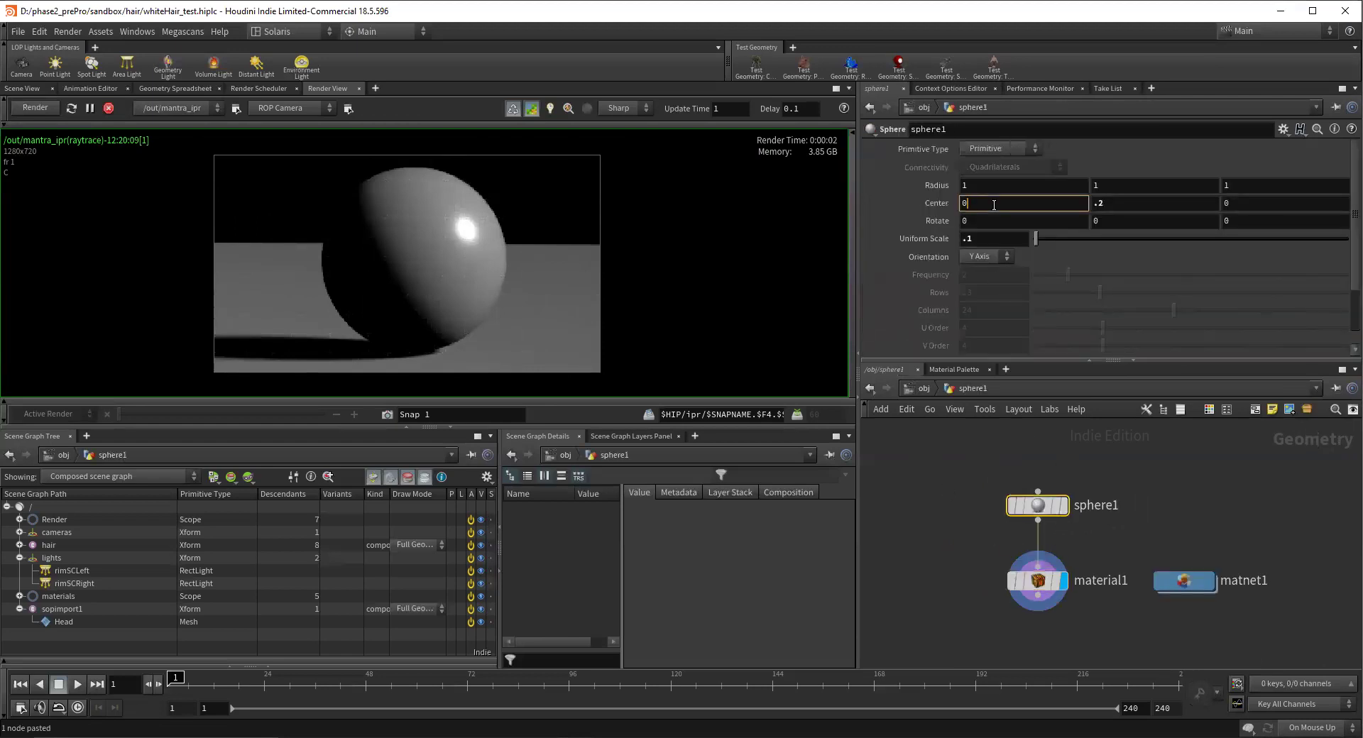
text(.1)
key(Return)
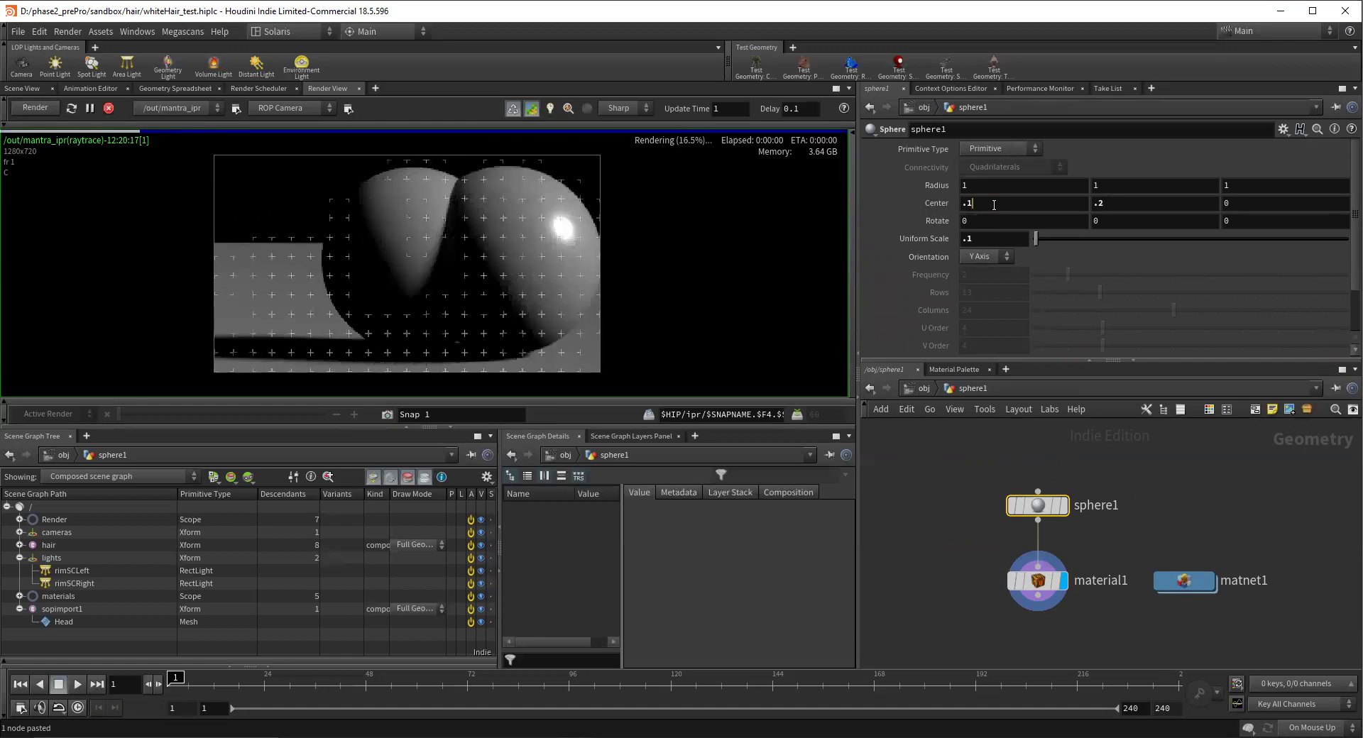
double_click(993, 204)
text(-.)
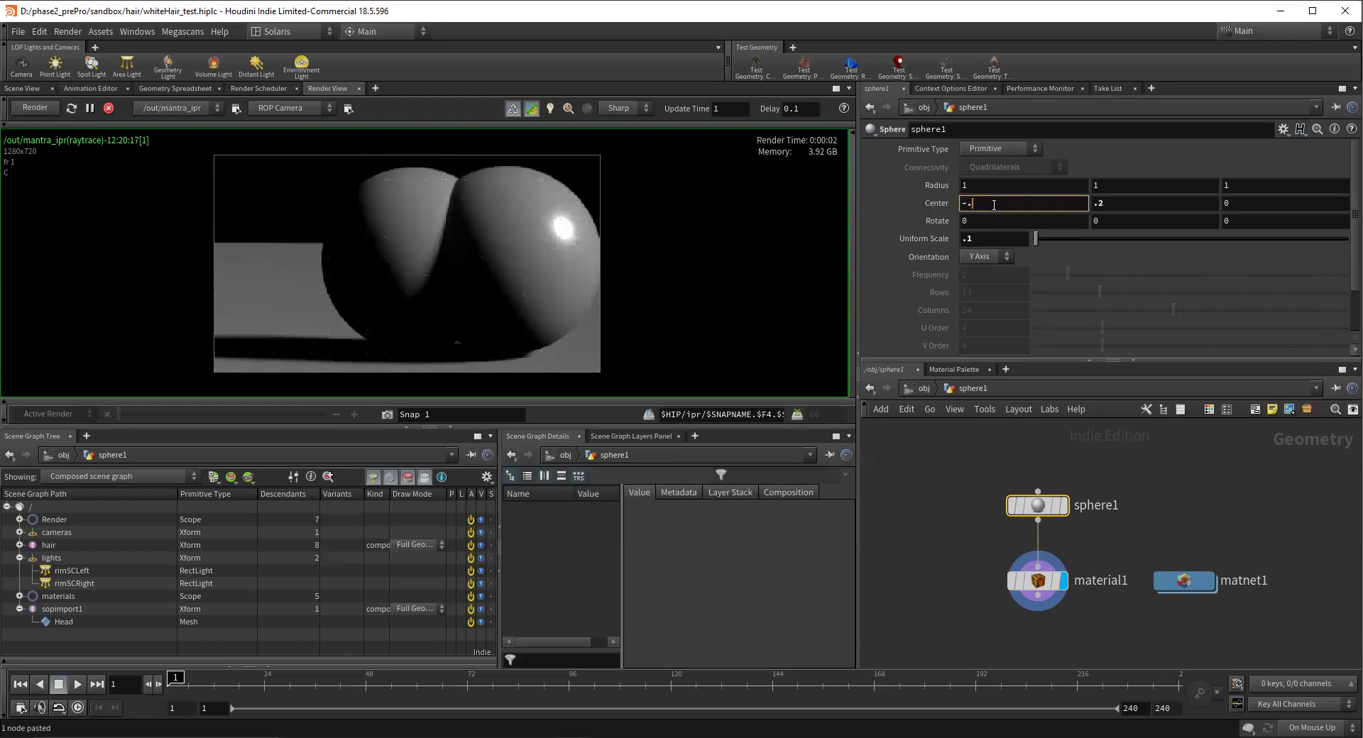
text(5)
key(Return)
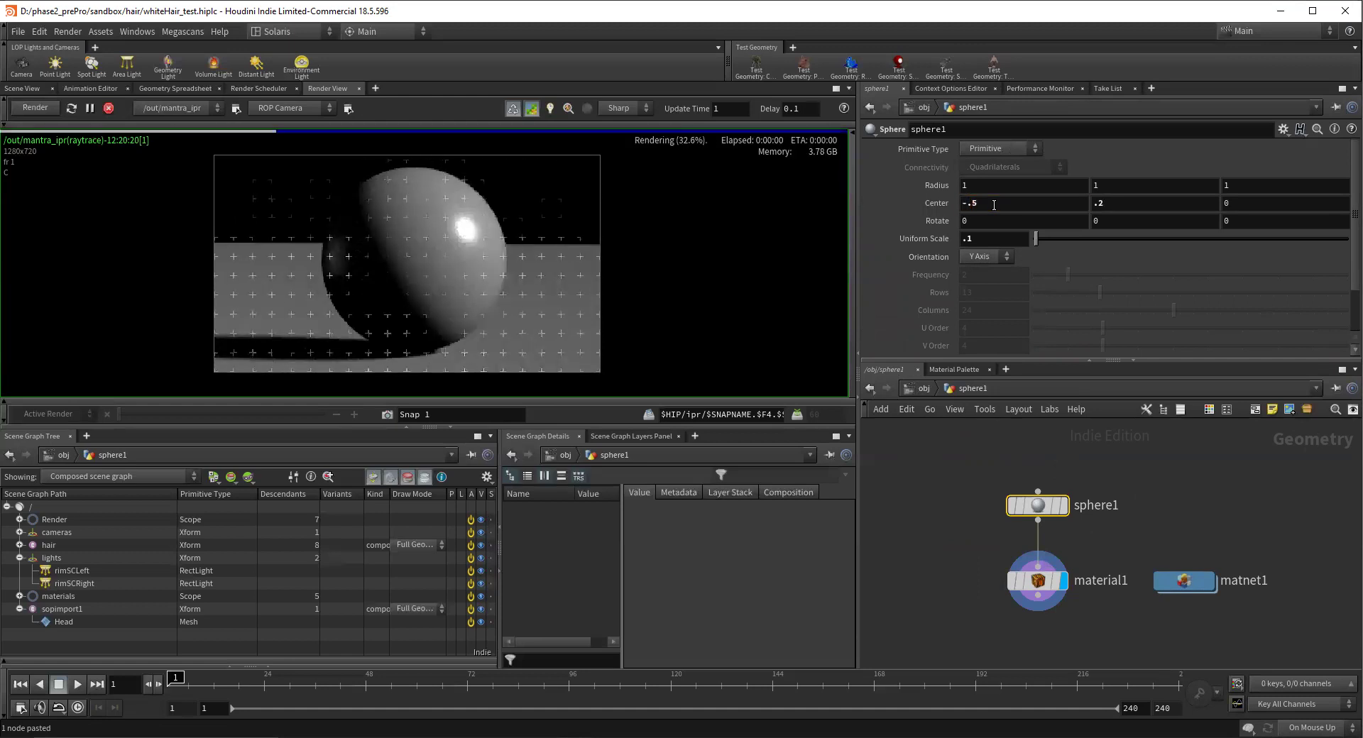
click(972, 202)
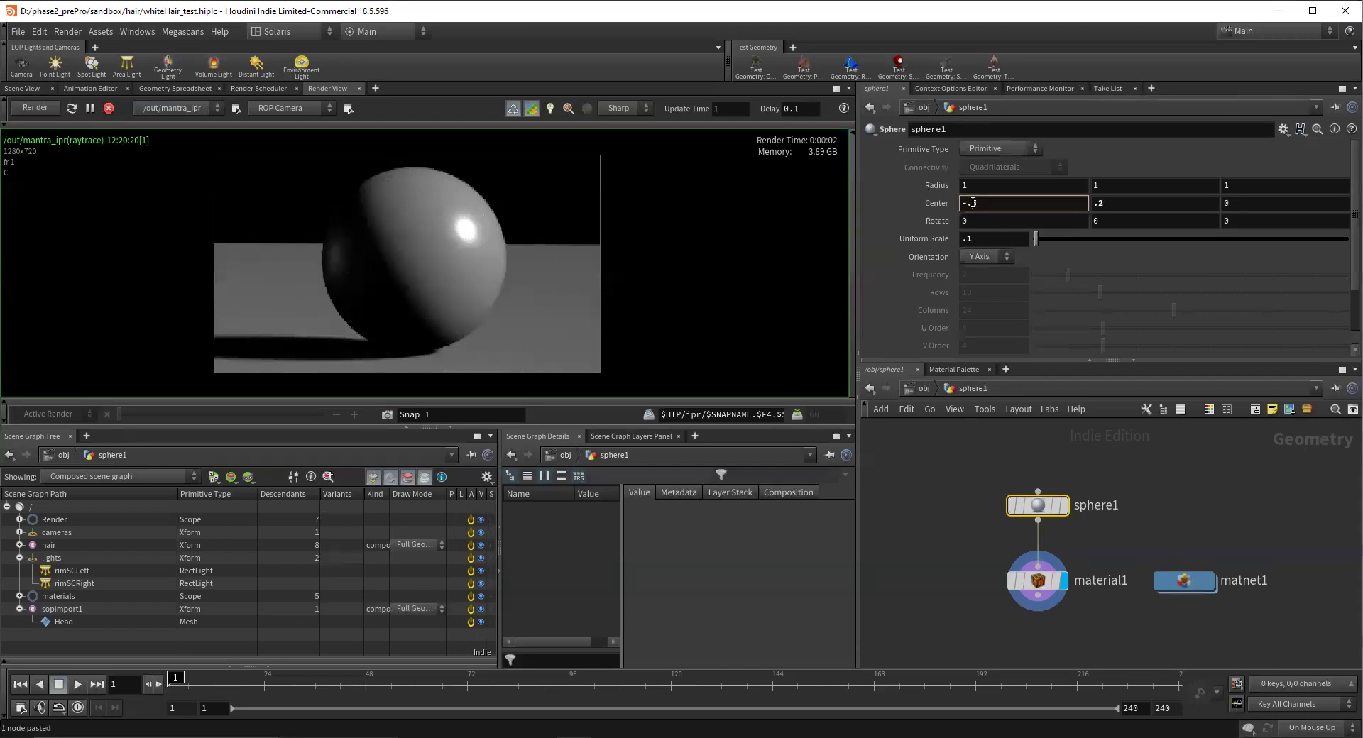
text(2)
key(Return)
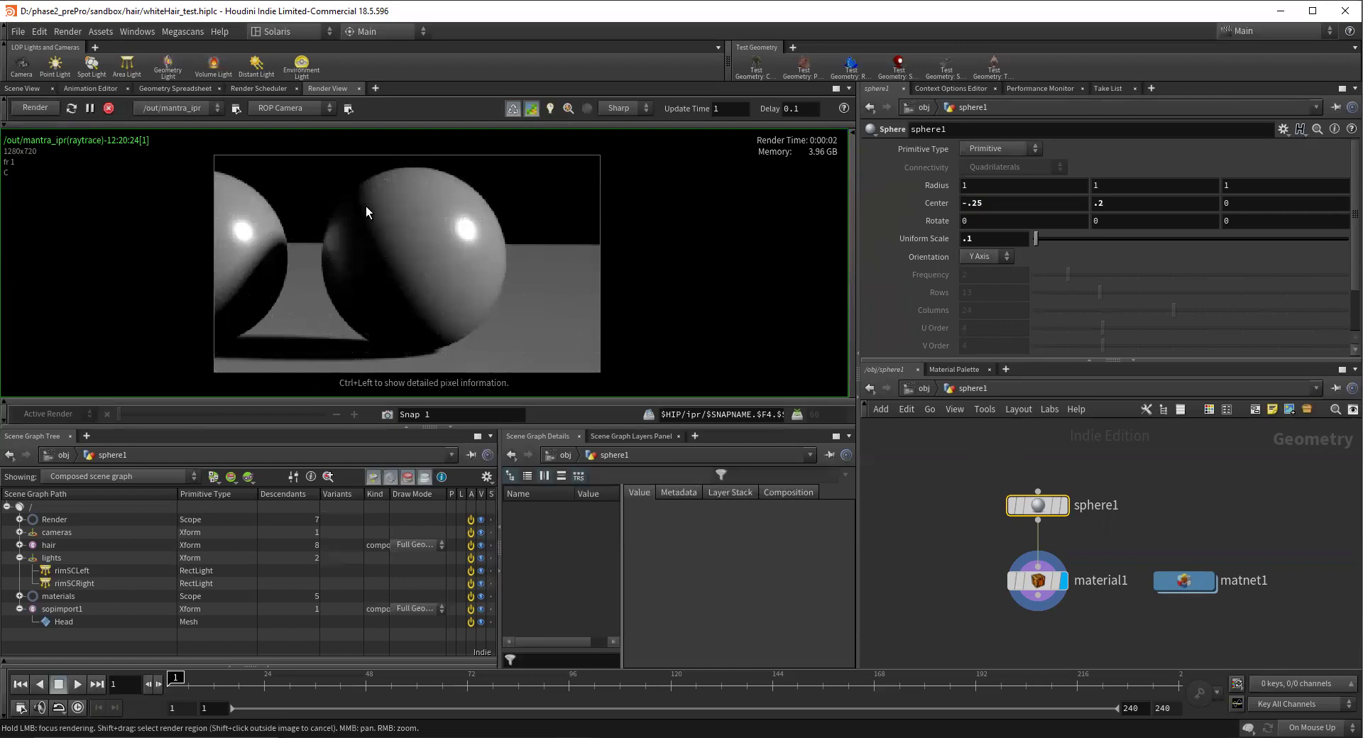
Step: Select sphere1 and cycle its Render Visibility: invisible to secondary, invisible to diffuse, then visible to all
click(923, 388)
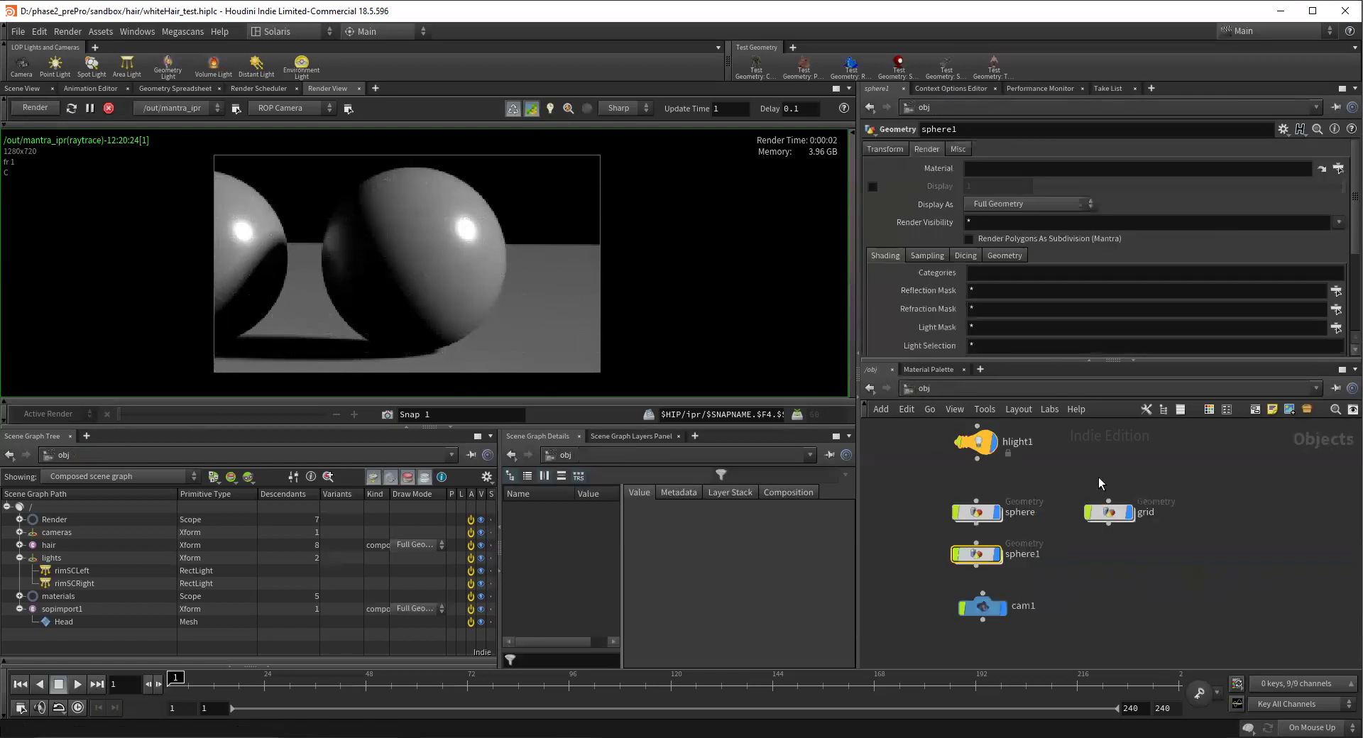
click(982, 559)
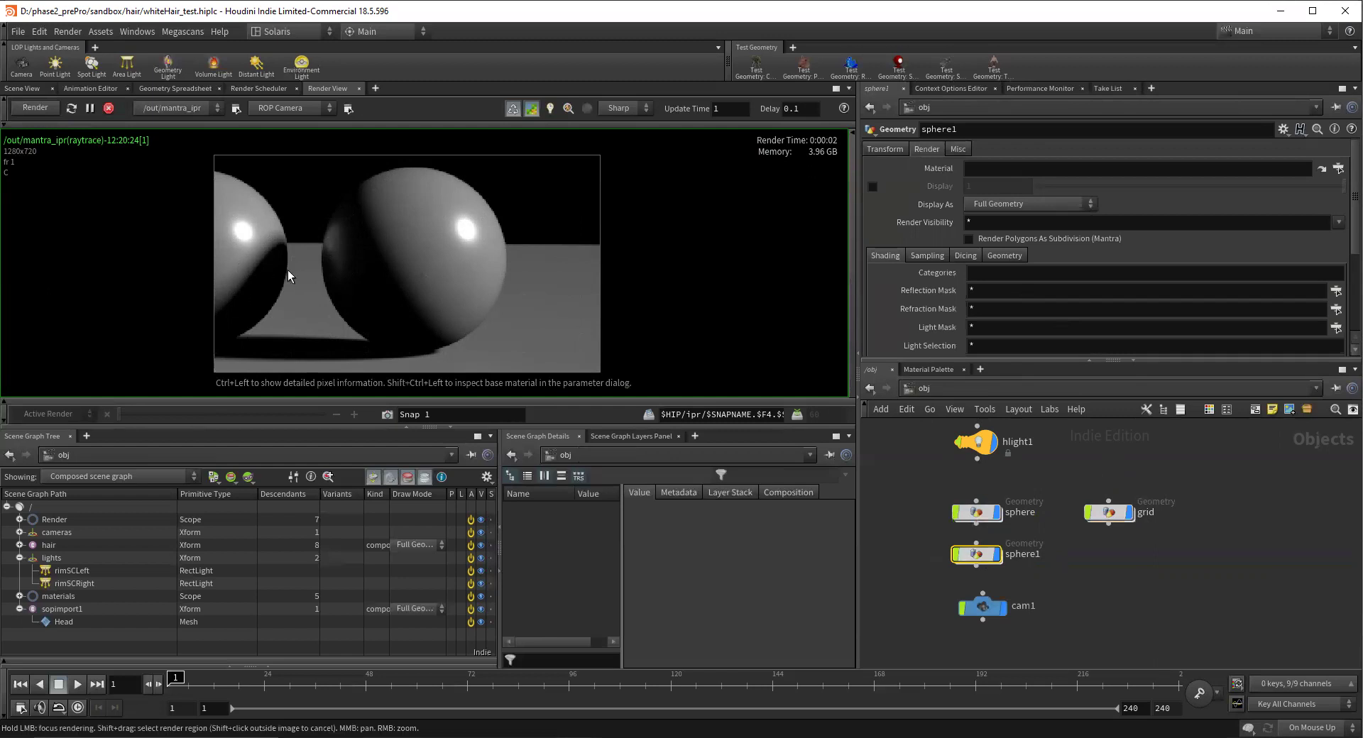
click(1337, 223)
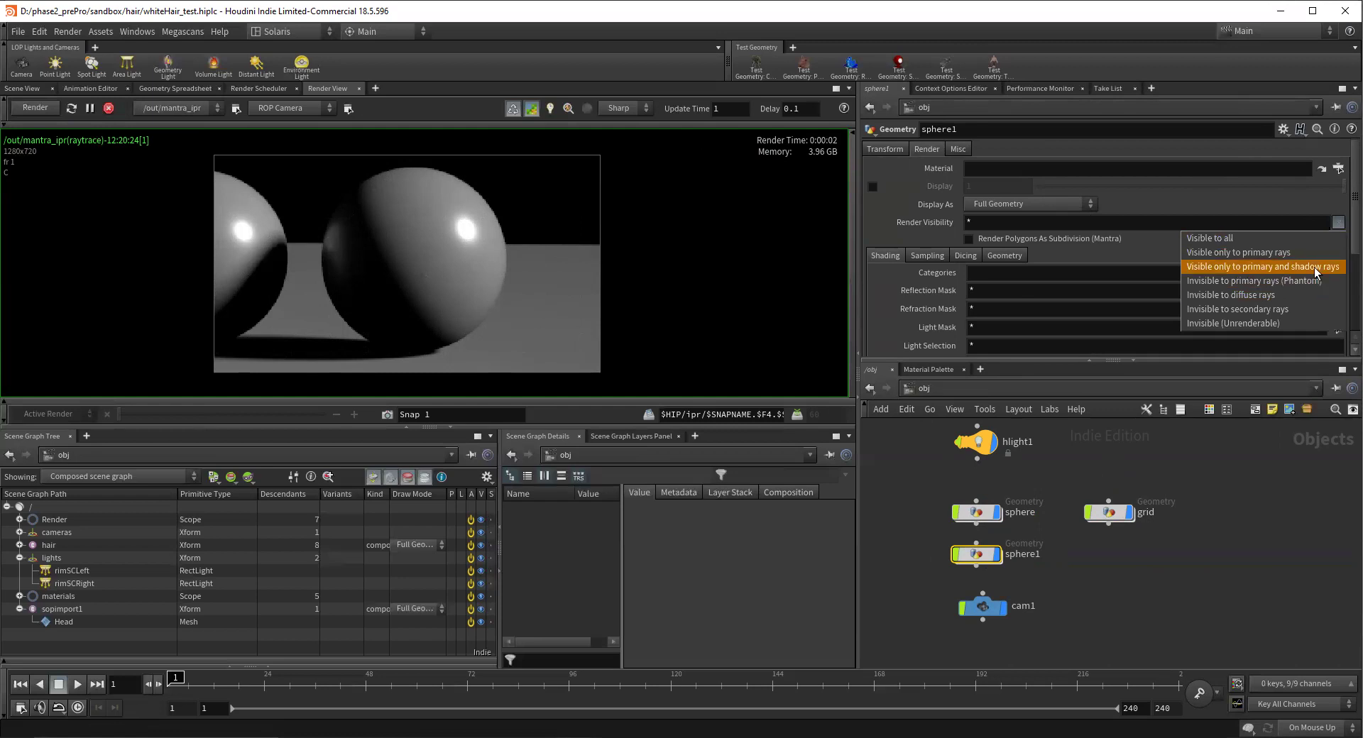
click(1296, 312)
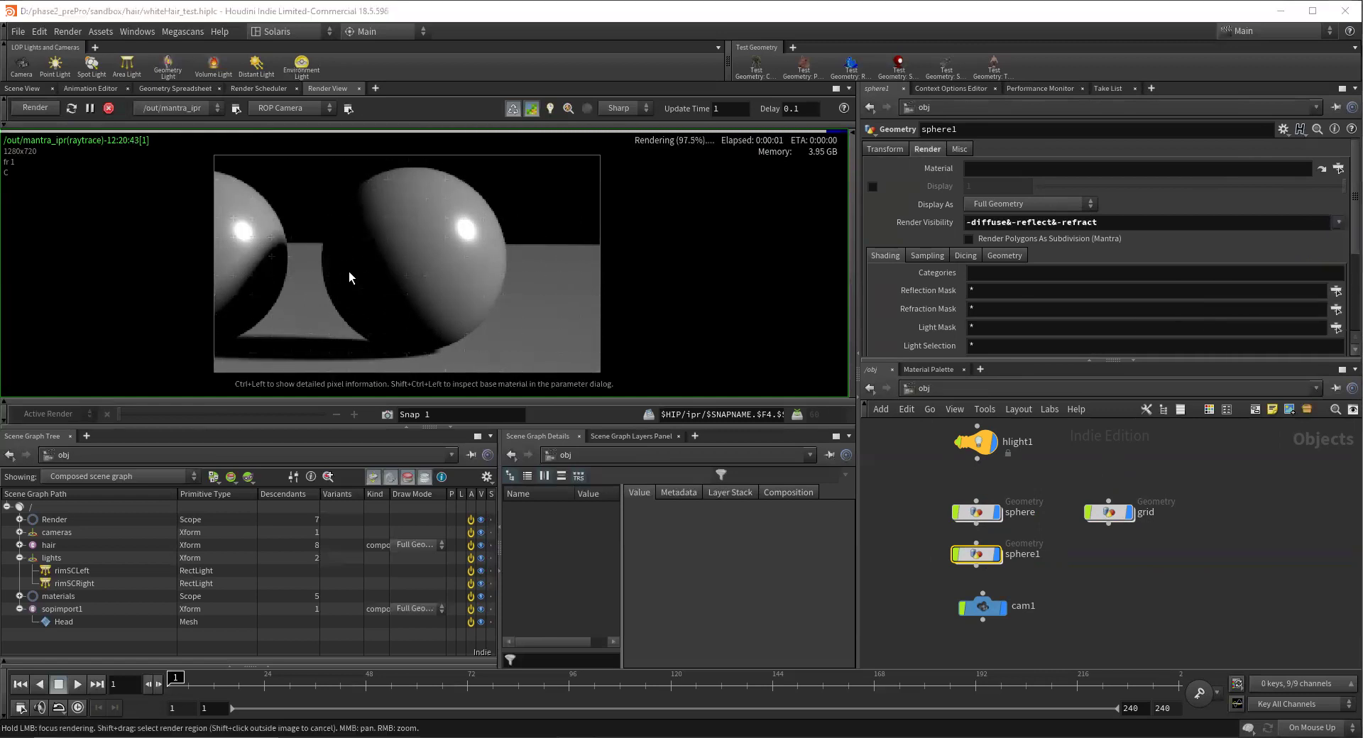
click(1338, 224)
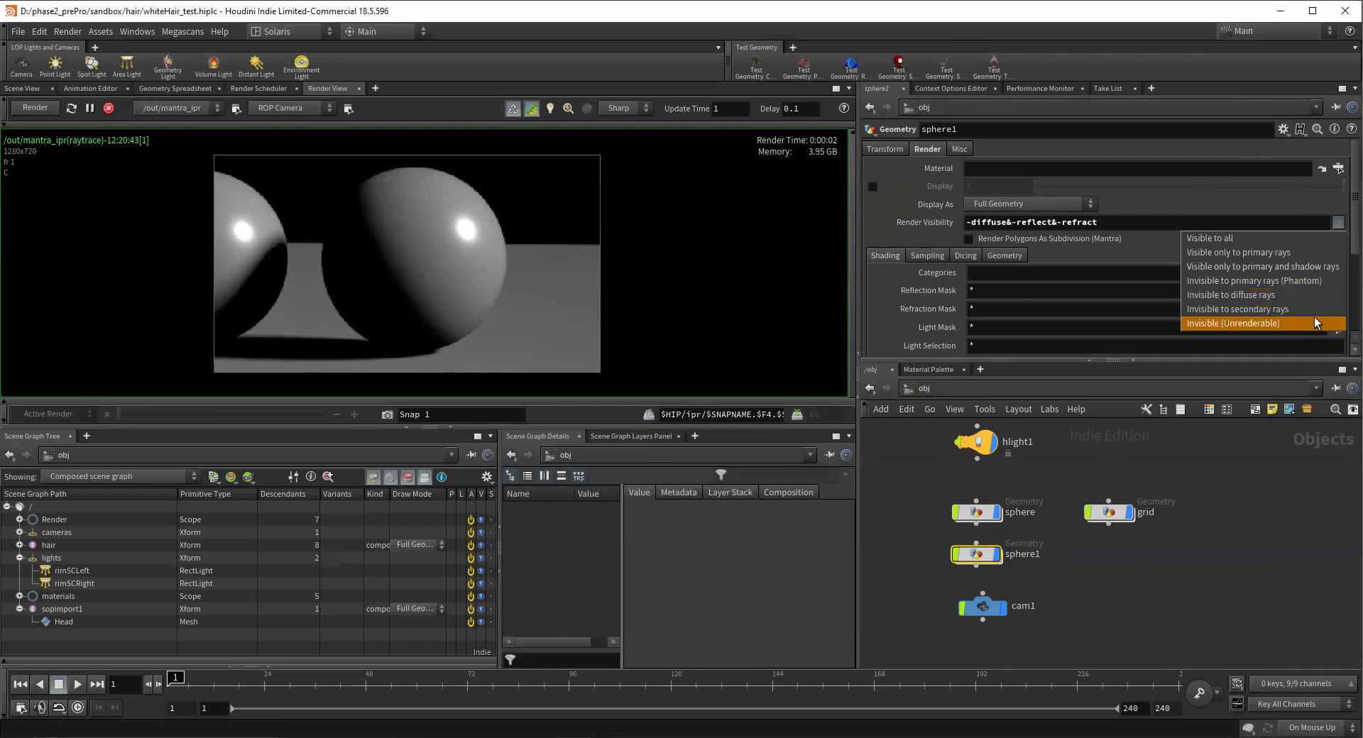
click(1310, 294)
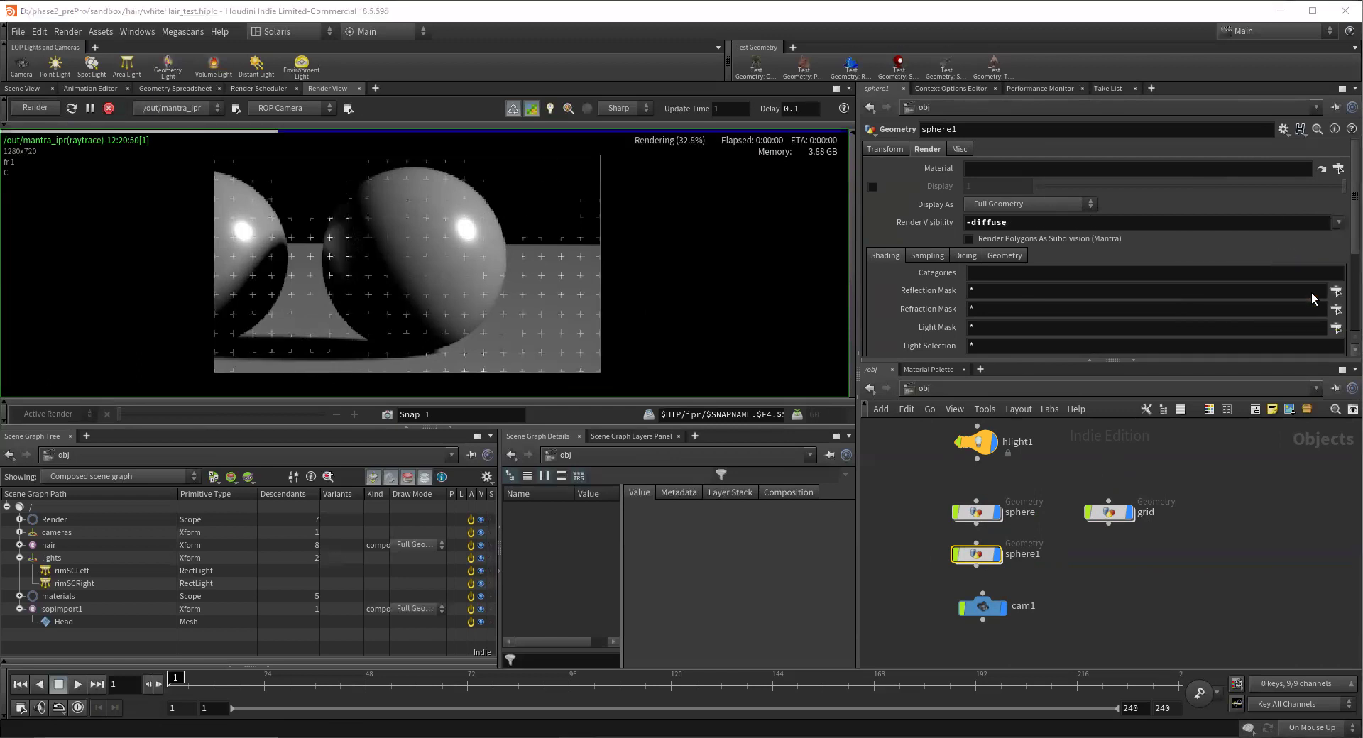
click(1318, 230)
click(1318, 233)
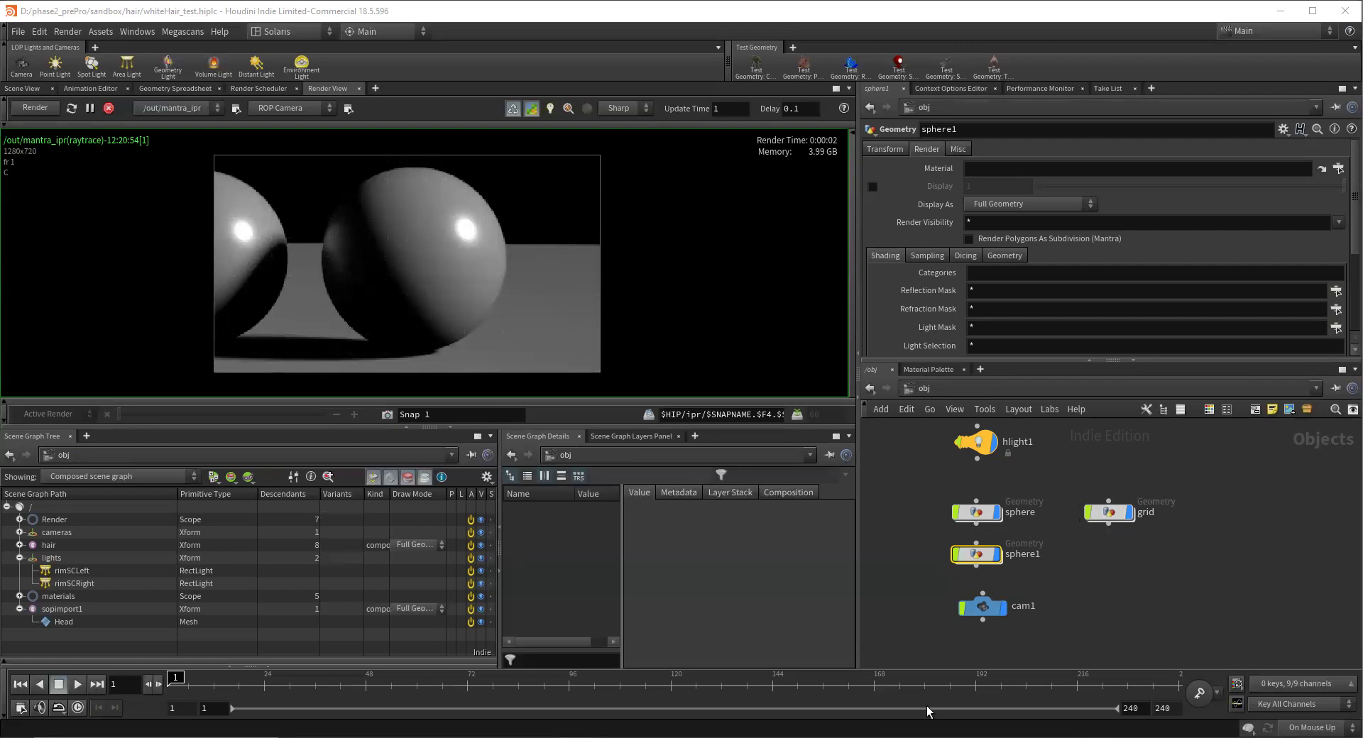
Step: Open principledshader1 inside the original sphere's material network
double_click(975, 514)
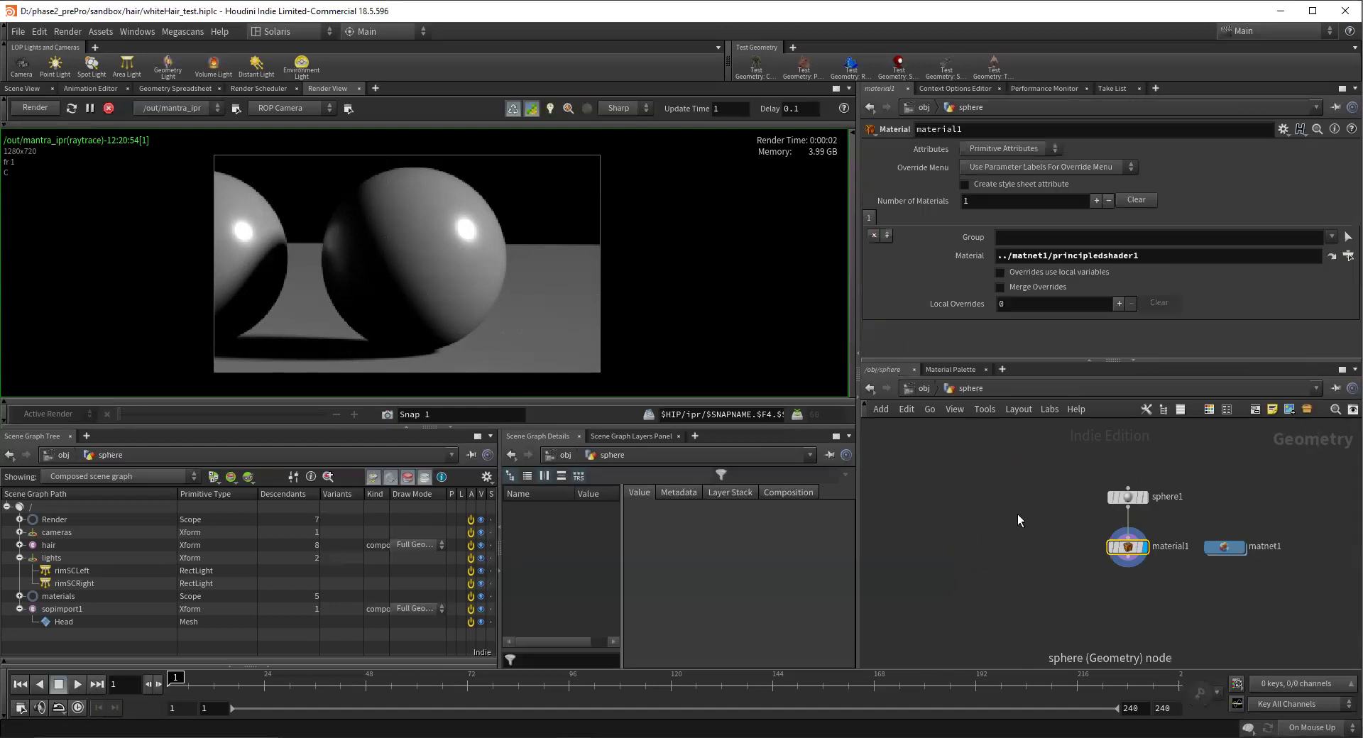
double_click(1237, 550)
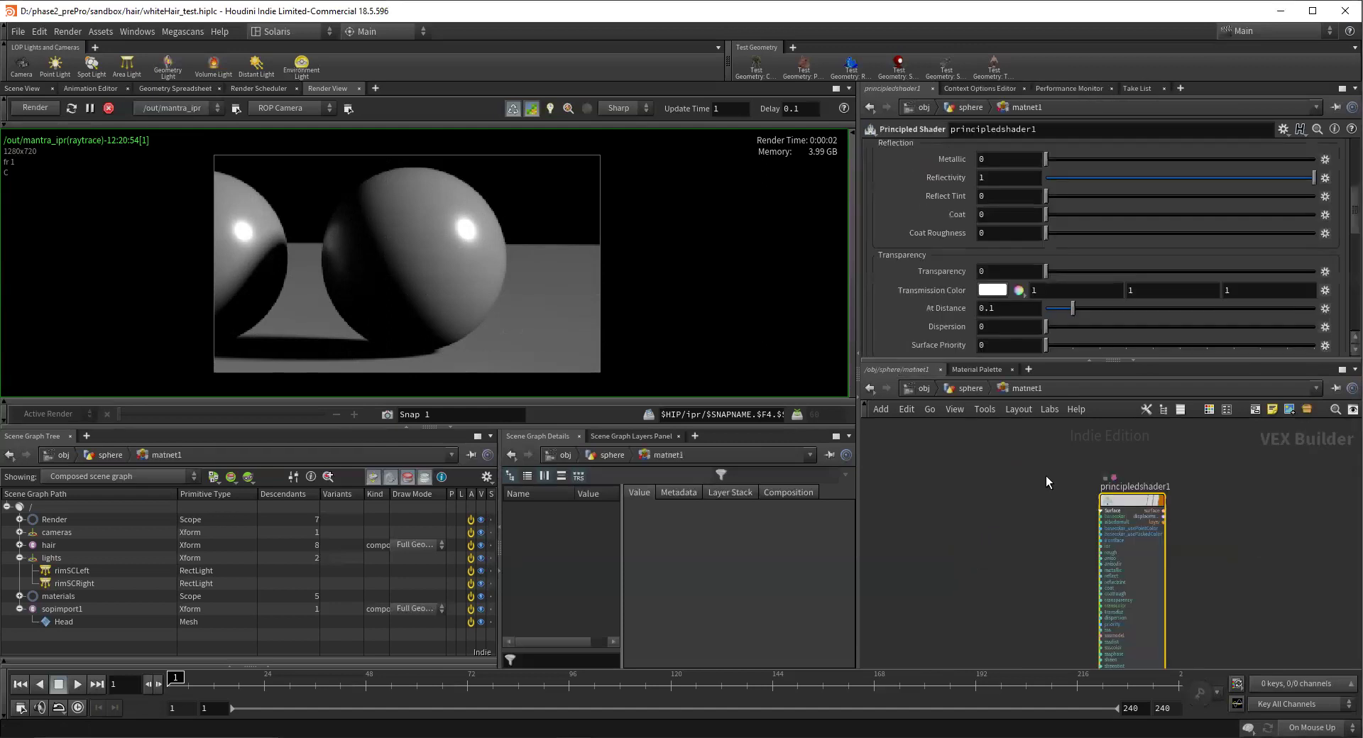
scroll(943, 306, up, 2)
scroll(938, 305, up, 4)
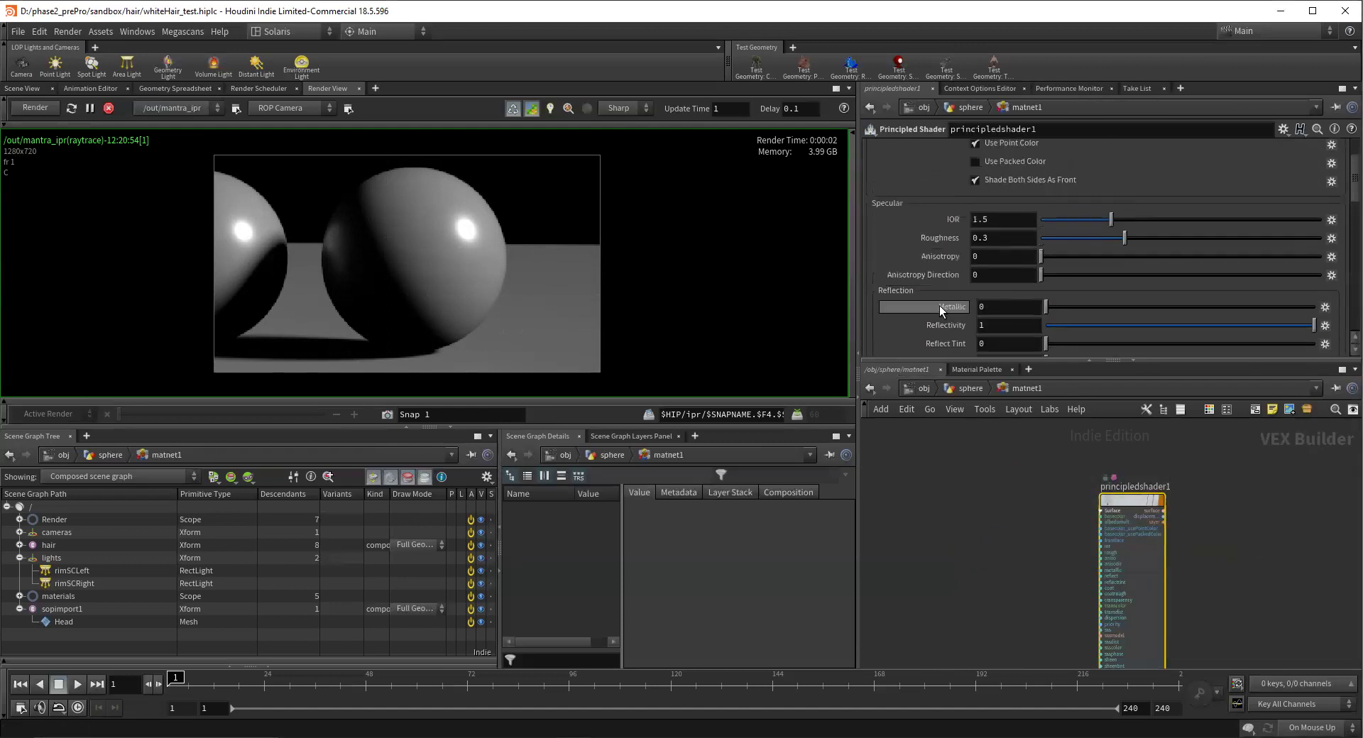
Step: Browse the shader's Component Labels, Displacement, Bump, Textures, Opacity and Surface tabs, then return to object level
click(1112, 151)
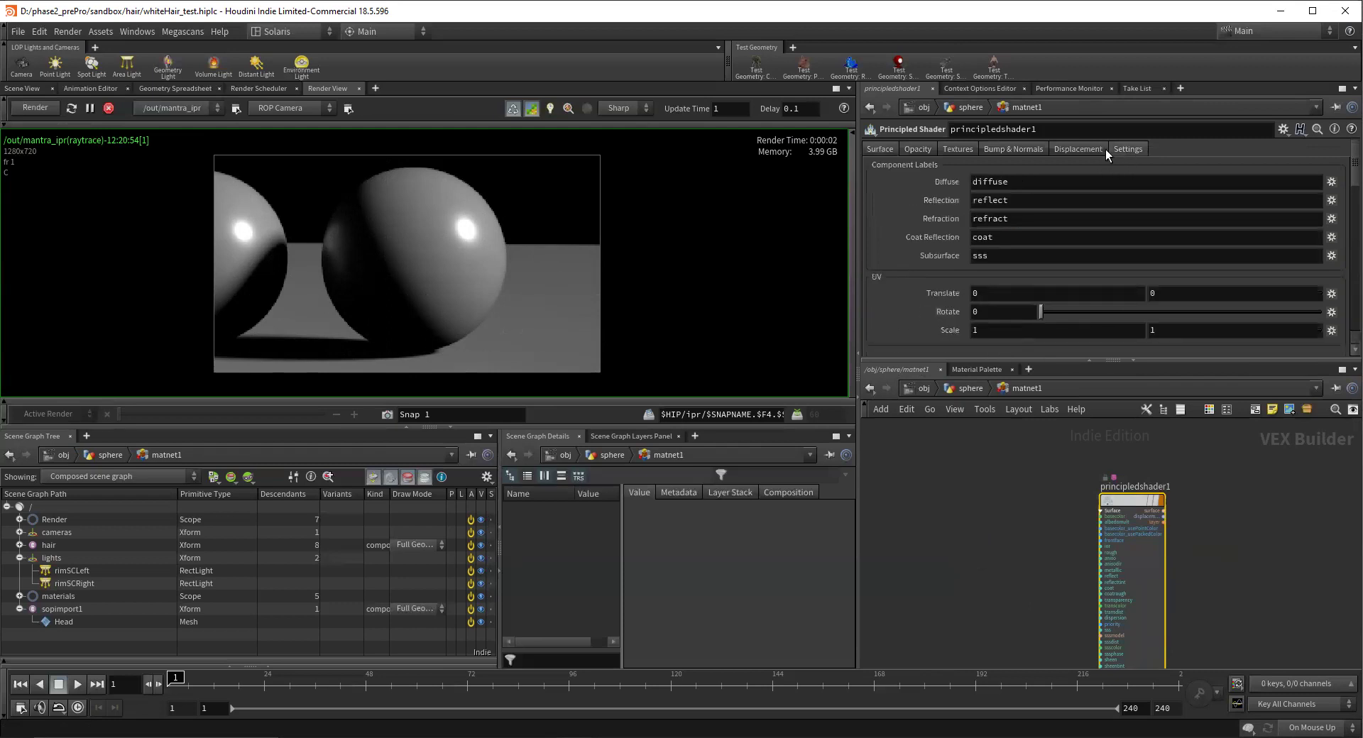
click(1092, 149)
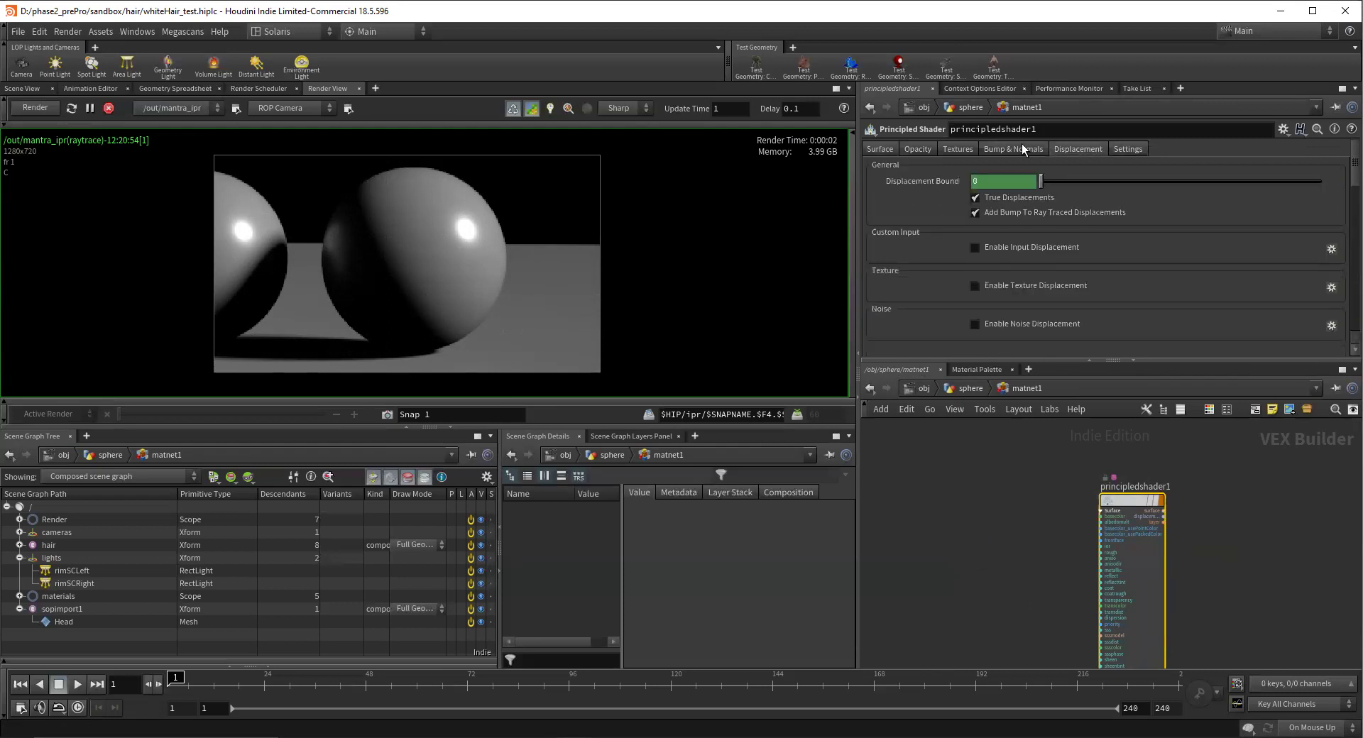
click(1020, 147)
click(948, 147)
click(914, 146)
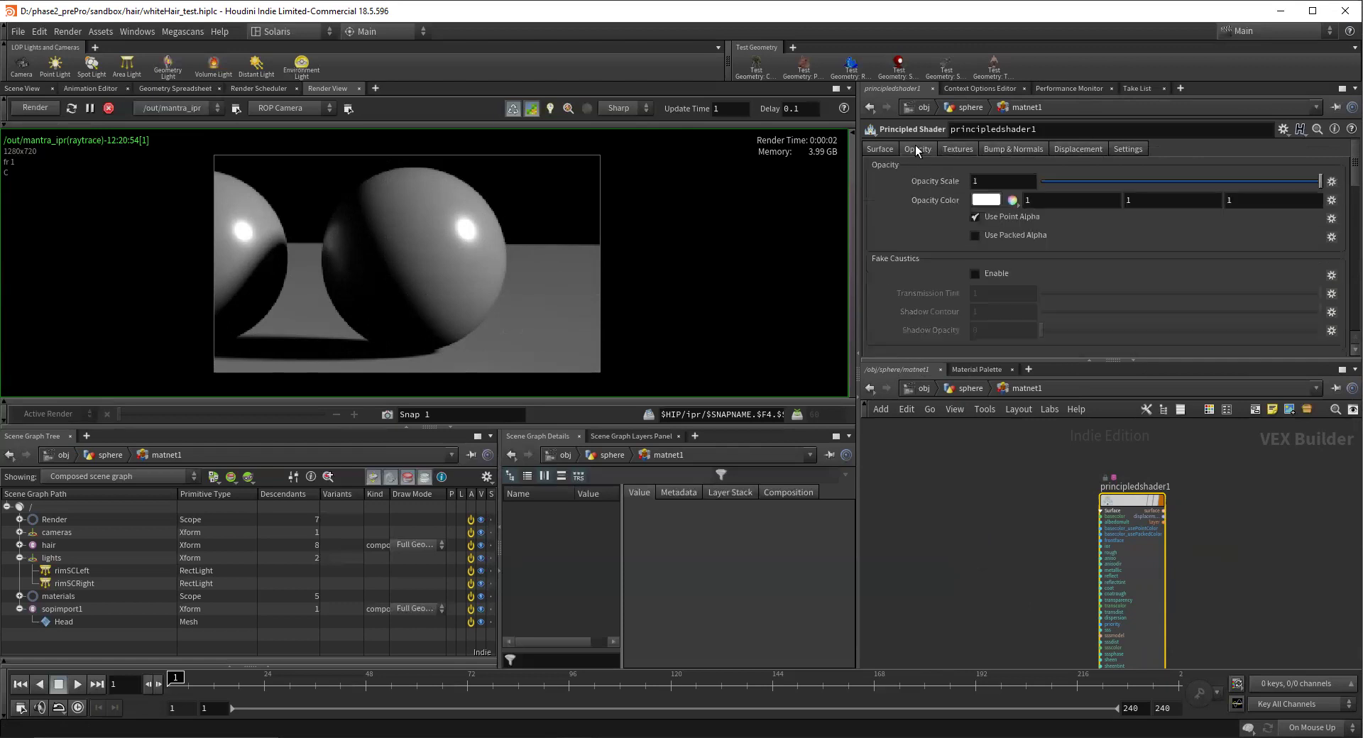
click(877, 148)
scroll(879, 277, down, 3)
scroll(1347, 191, up, 3)
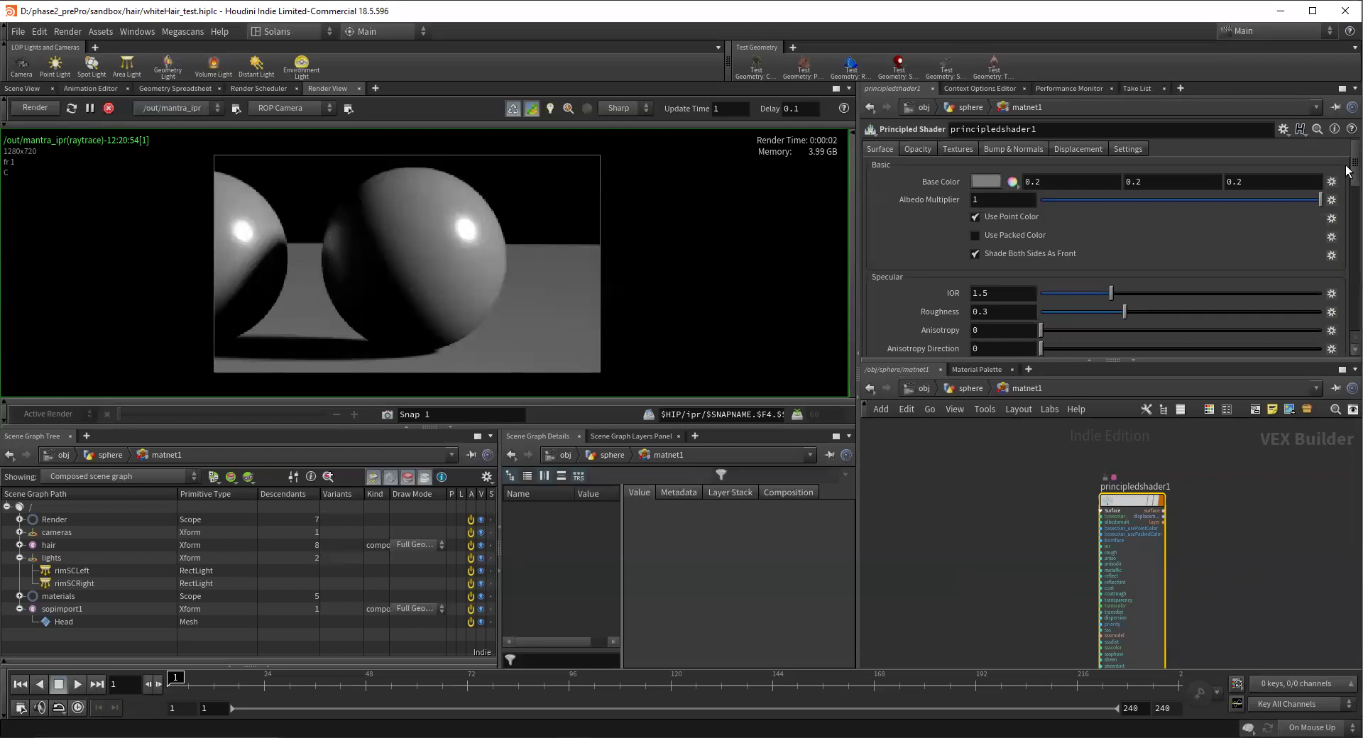
click(924, 389)
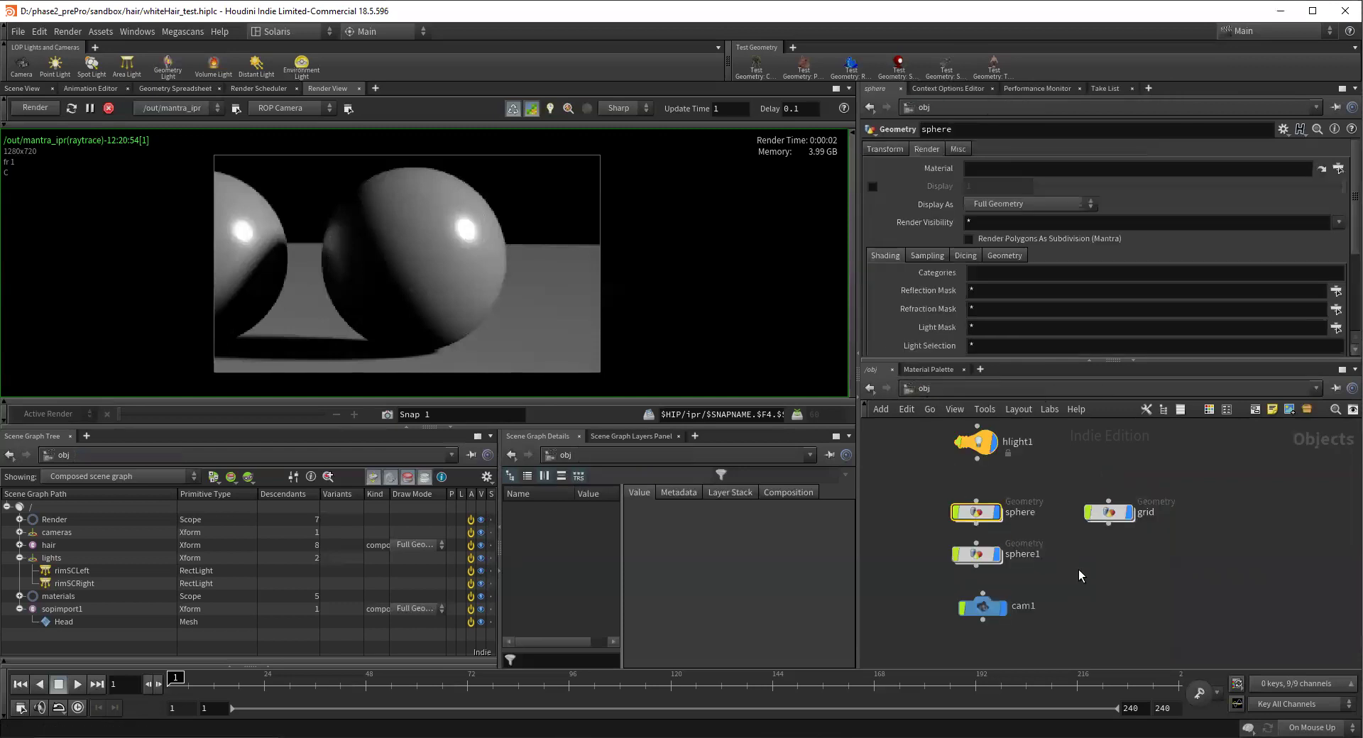
click(1079, 572)
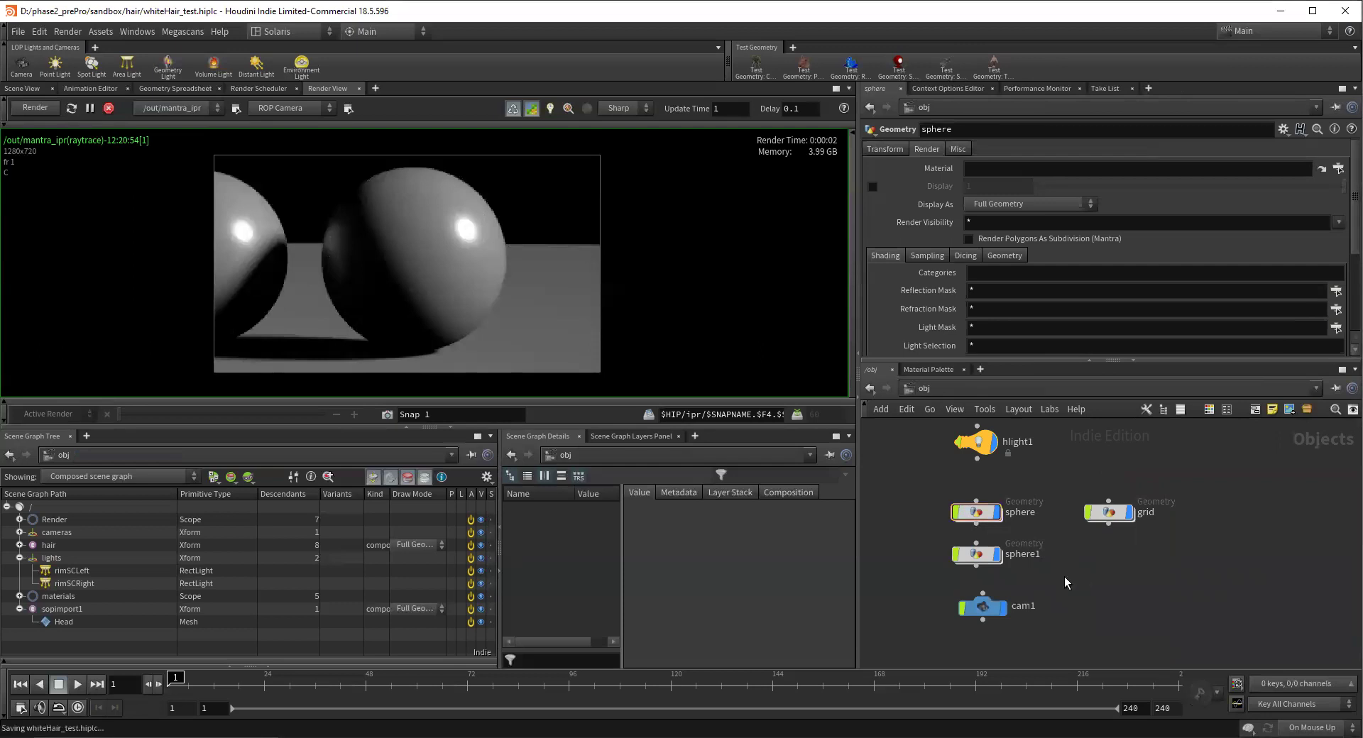